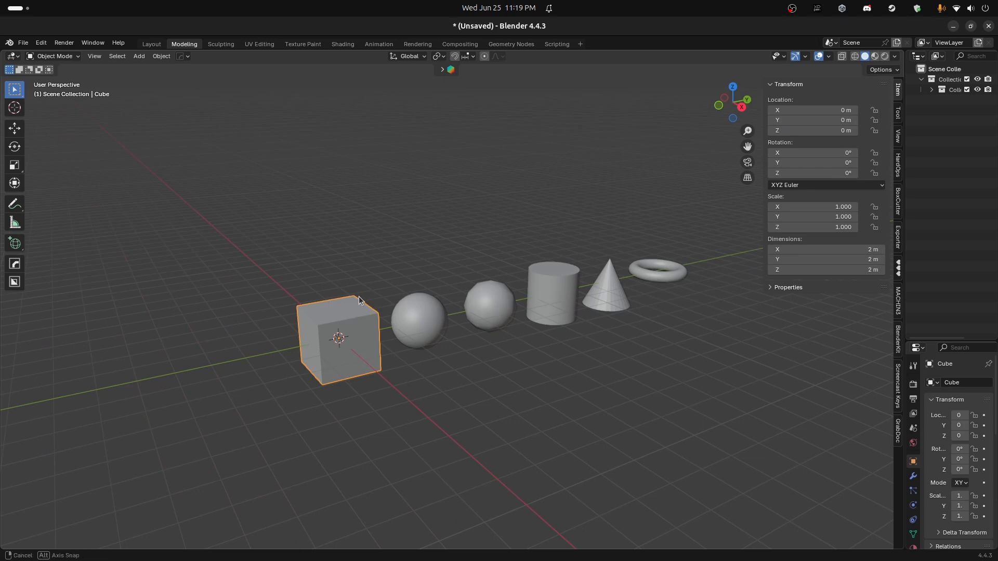
Enter Edit Mode on the cube, select a side face and then the top face, and toggle Object Mode once.
key(Tab)
scroll(372, 348, up, 2)
middle_drag(327, 330, 404, 371)
key(3)
click(341, 353)
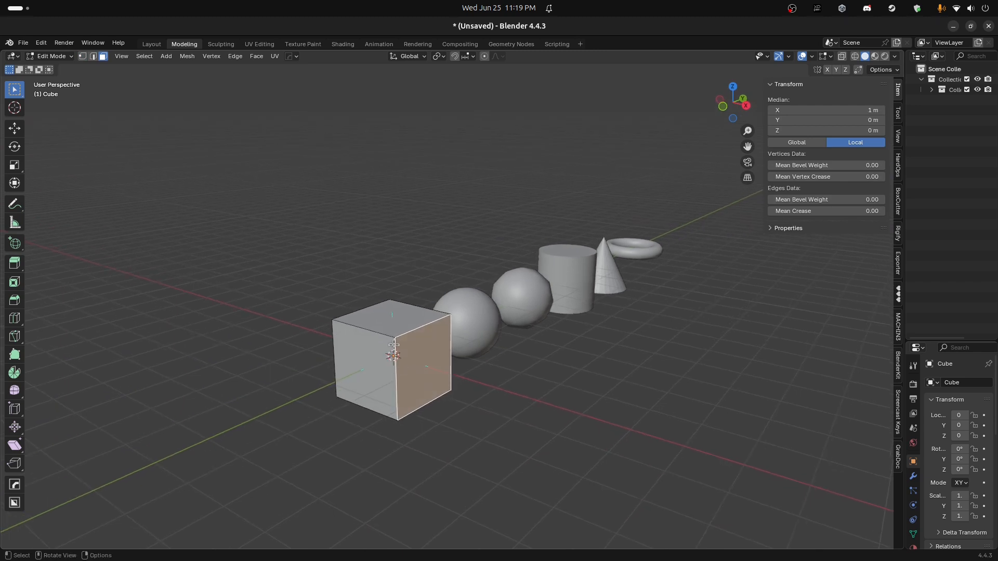
click(392, 312)
key(Tab)
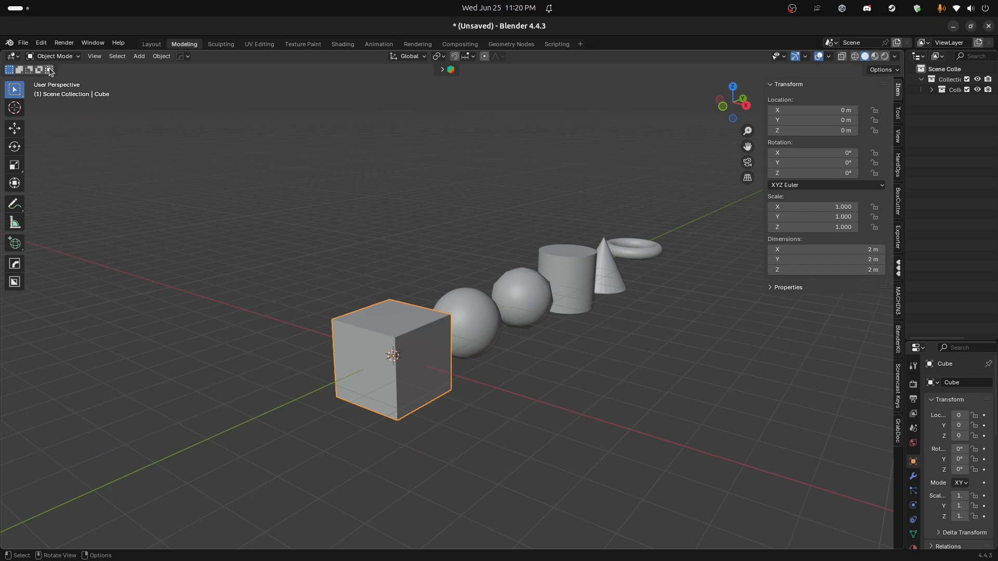
key(Tab)
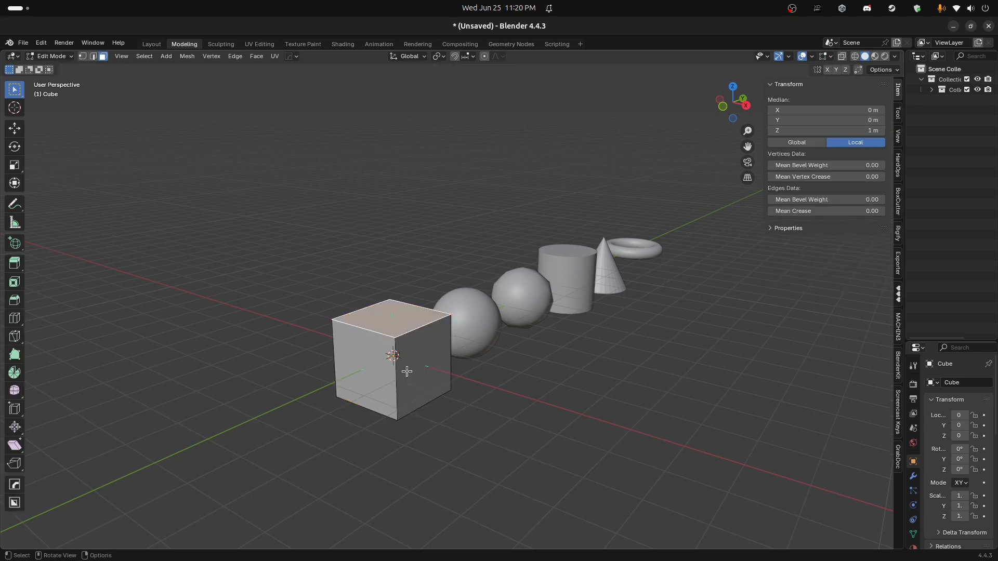
Cycle through vertex, face and edge selection on the cube, ending with its near upper corner vertex selected.
key(1)
click(401, 352)
middle_drag(401, 351, 436, 368)
key(3)
click(356, 326)
key(2)
click(342, 324)
key(1)
click(329, 319)
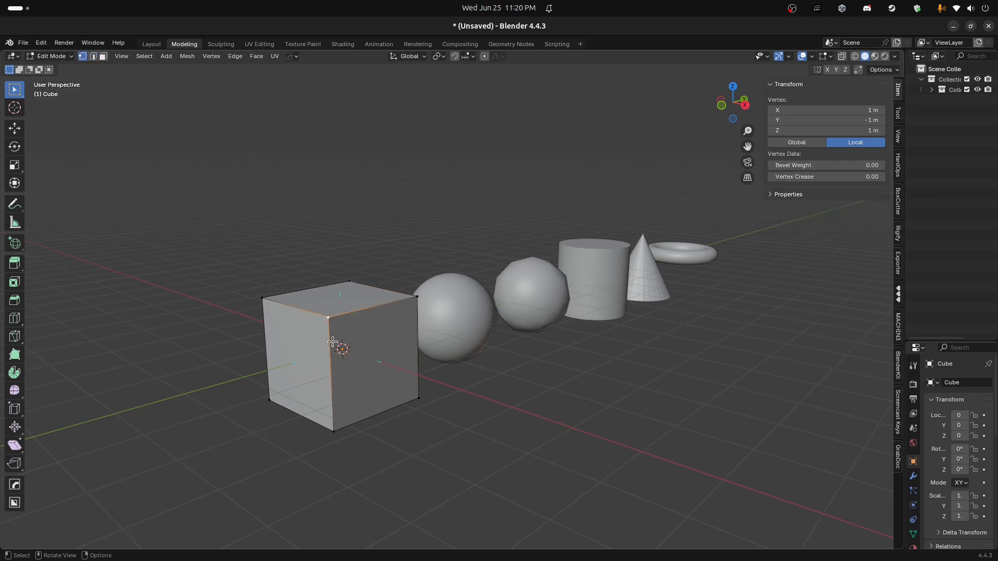
Try moving the cube's corner vertex, an upper edge and a side face one after another, cancelling each move.
key(g)
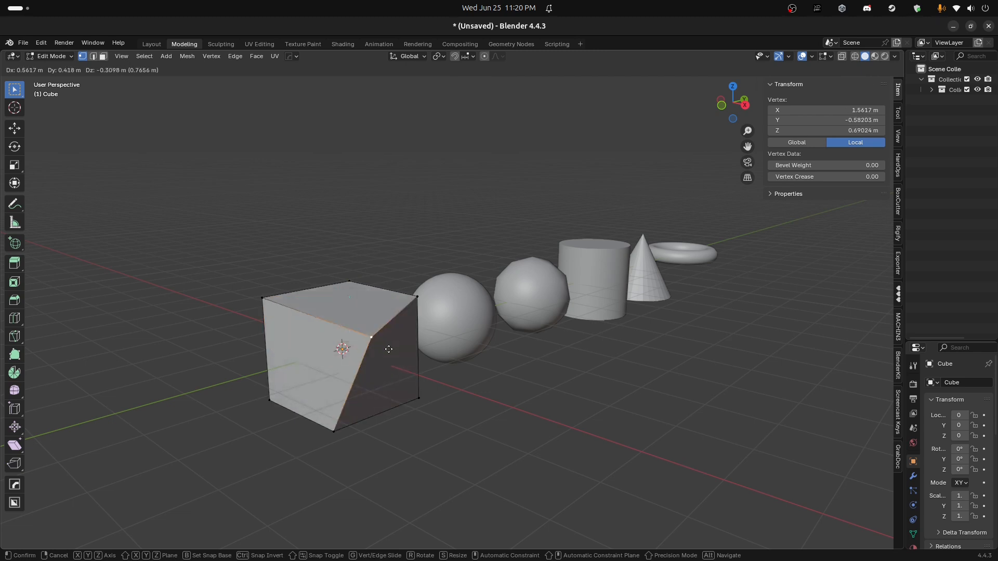
key(Escape)
key(2)
click(376, 305)
key(g)
right_click(428, 271)
key(3)
click(383, 365)
key(g)
right_click(434, 364)
Select the near upper corner vertex again and try moving it twice, cancelling both moves.
middle_drag(403, 366, 412, 373)
key(1)
click(366, 338)
shift+middle_drag(465, 356, 479, 361)
scroll(468, 360, up, 3)
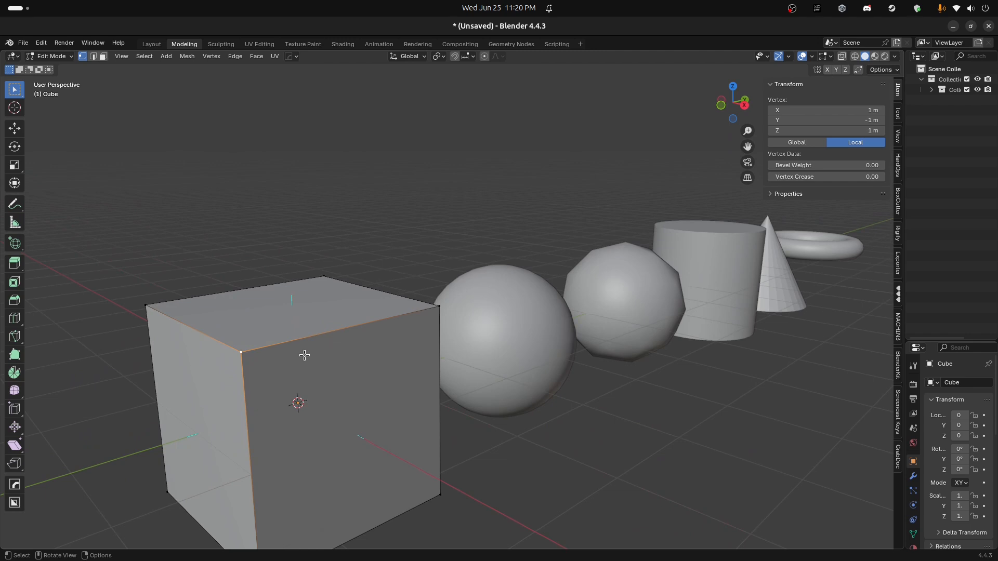
scroll(305, 356, down, 1)
key(g)
right_click(289, 329)
scroll(335, 416, down, 1)
key(g)
right_click(333, 401)
Try moving an upper edge and then the positive X side face of the cube, cancelling both moves.
key(2)
click(405, 311)
key(g)
right_click(408, 333)
key(3)
click(396, 367)
key(g)
right_click(403, 350)
middle_drag(348, 340, 354, 342)
Return to Object Mode and look over the cube and the row of primitives from several angles.
key(Tab)
middle_drag(489, 352, 472, 353)
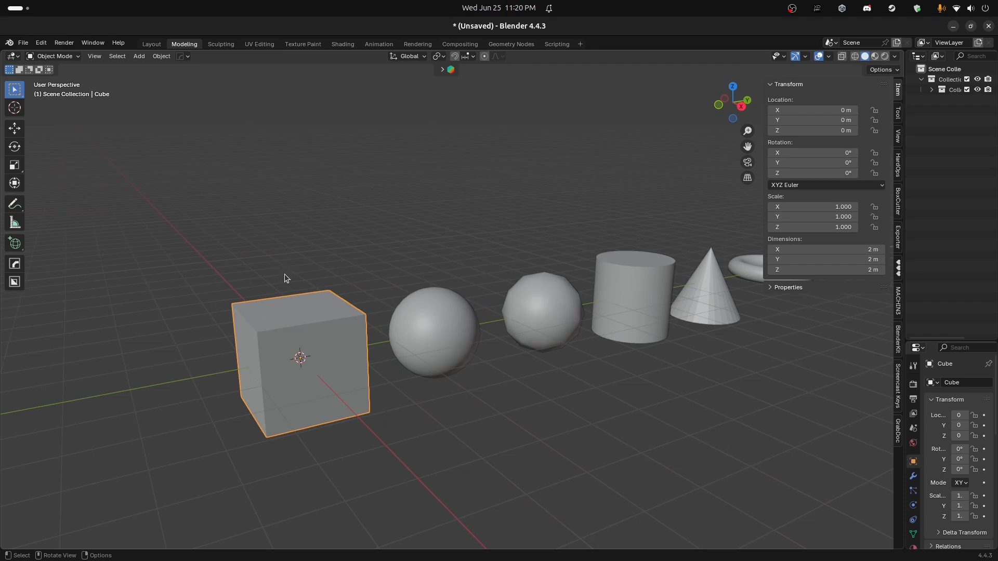
middle_drag(327, 284, 355, 303)
scroll(347, 289, down, 3)
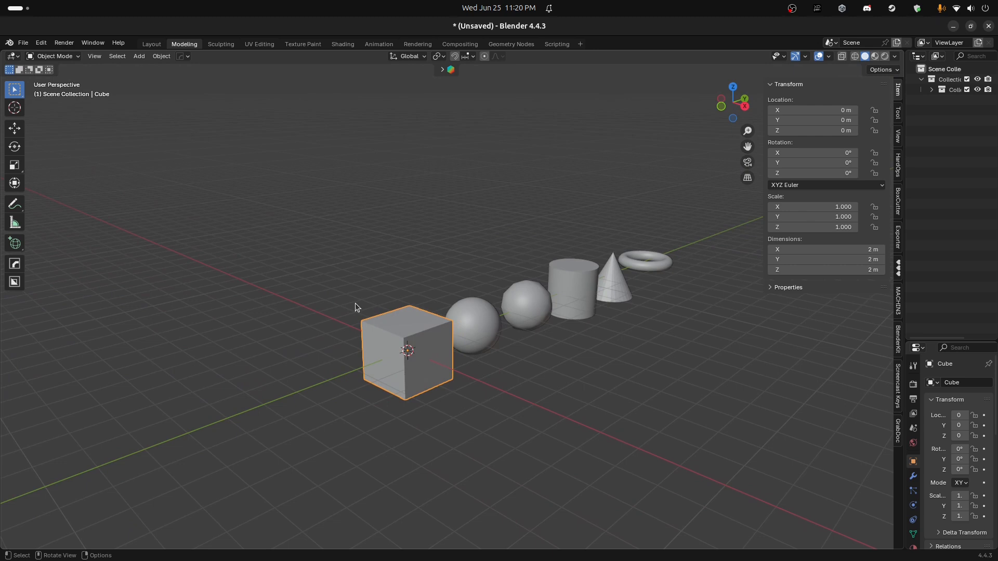
middle_drag(386, 316, 388, 313)
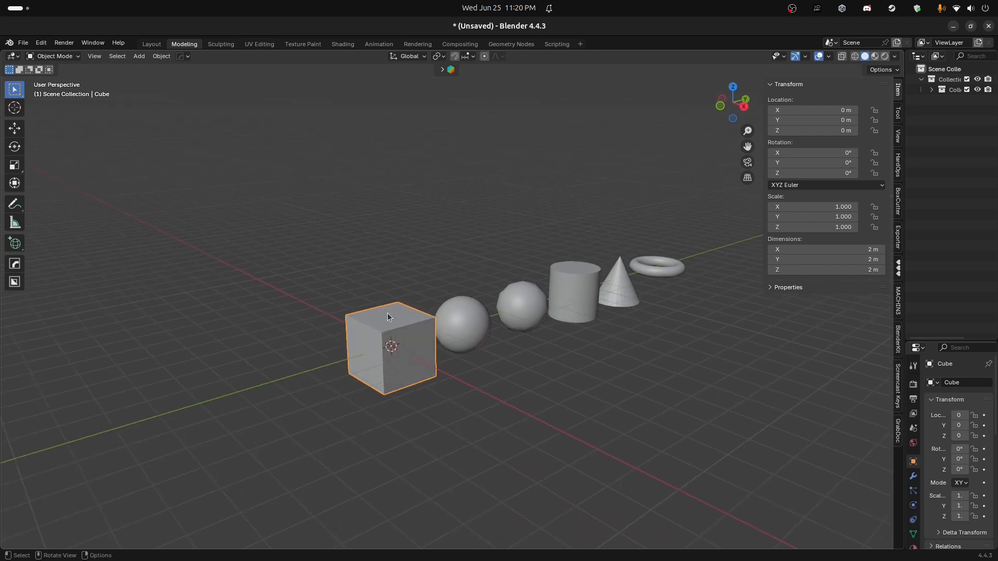
Re-enter Edit Mode on the cube, activate the Measure tool and cancel a trial move of the selected side face.
key(Tab)
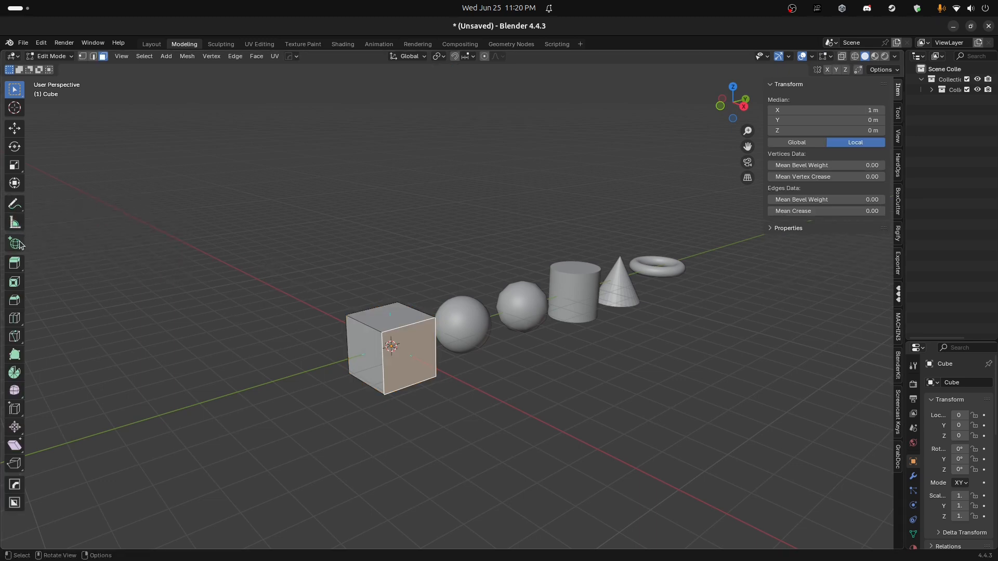
click(15, 224)
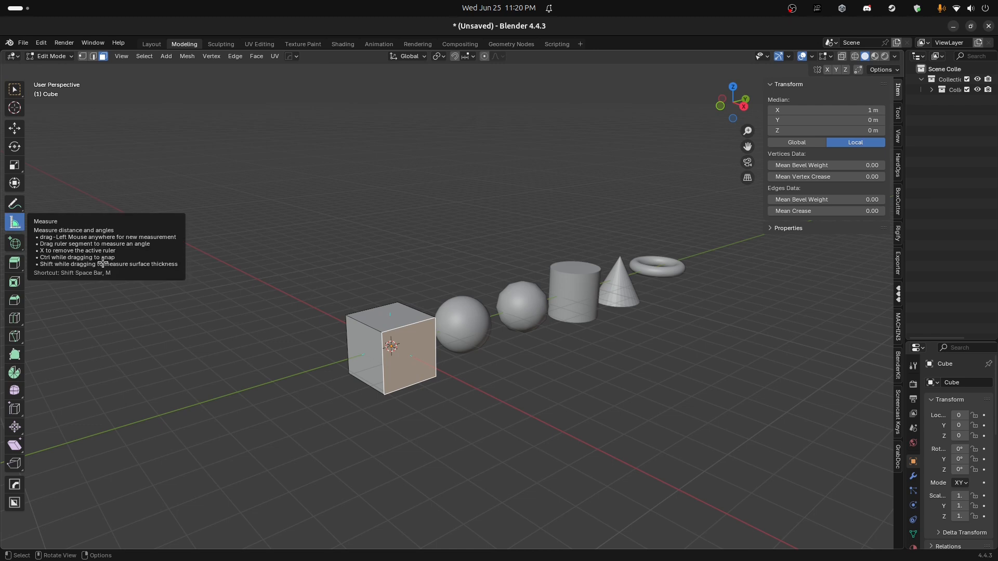
key(g)
right_click(426, 293)
middle_drag(427, 293, 177, 245)
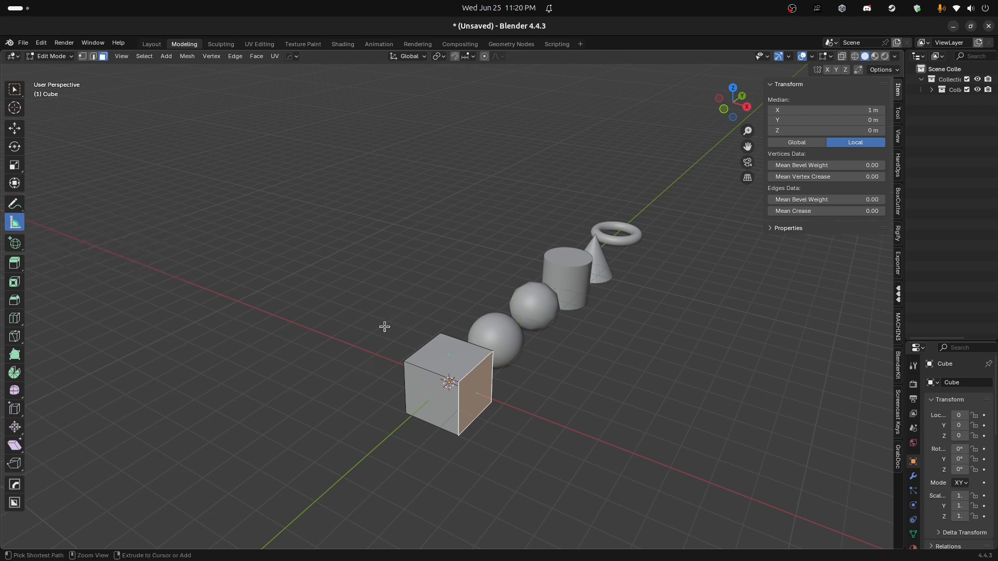
key(Tab)
key(Tab)
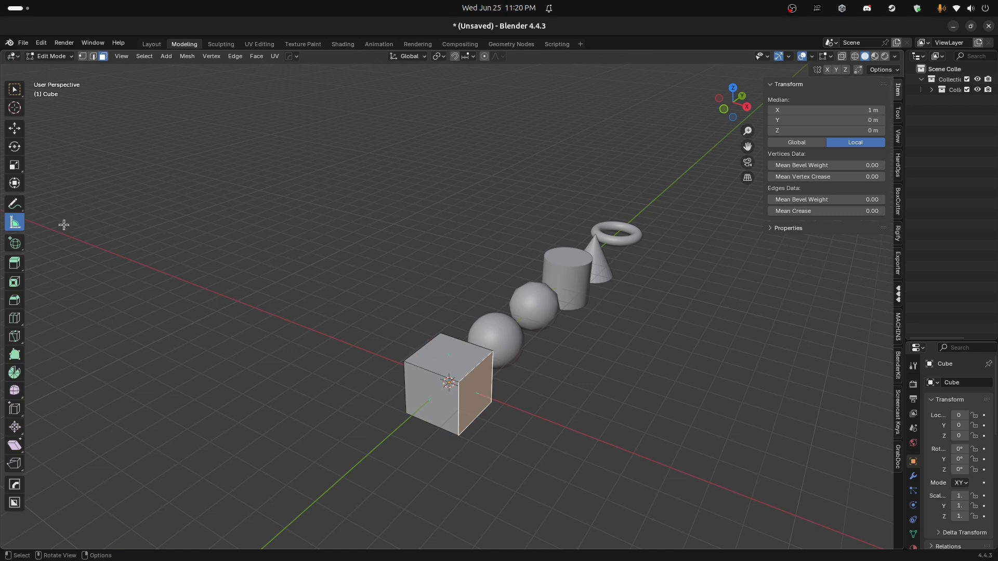
Extrude the cube's positive X side face 2 m outward with the Extrude Region tool, using snapping.
click(15, 264)
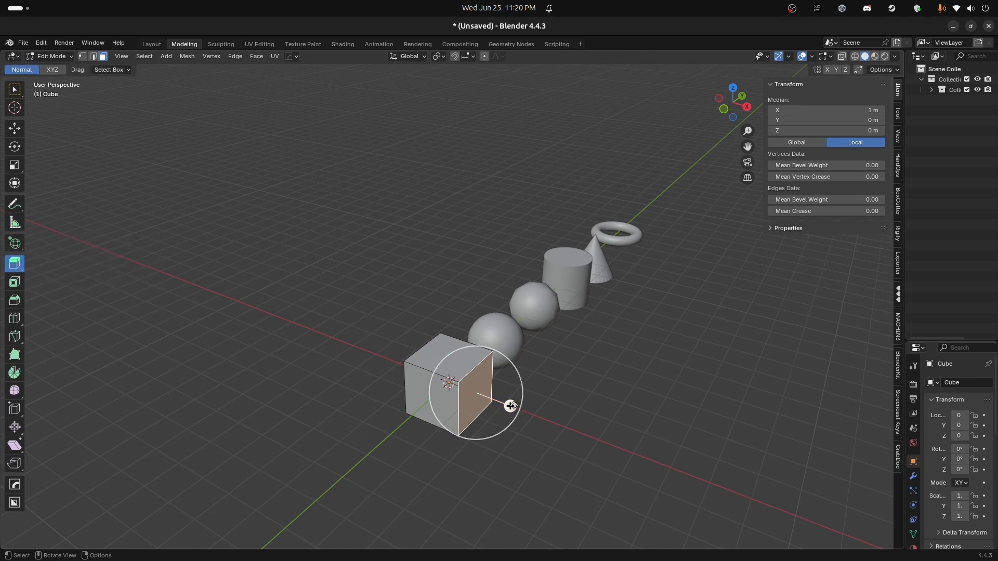
key(ctrl)
ctrl+drag(510, 406, 578, 435)
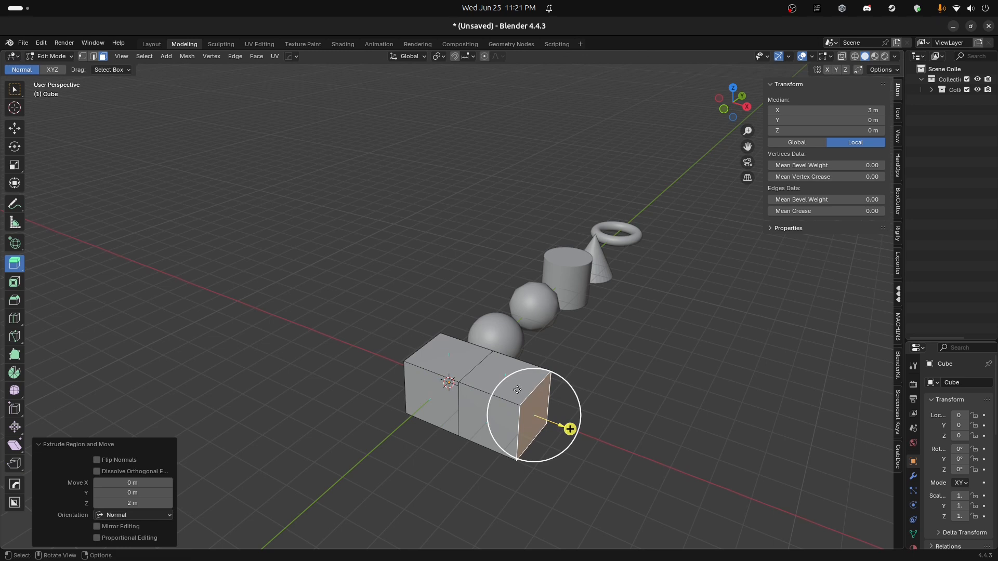
Switch back to the selection tool and move the extruded end face 2 m up along the Z axis.
key(w)
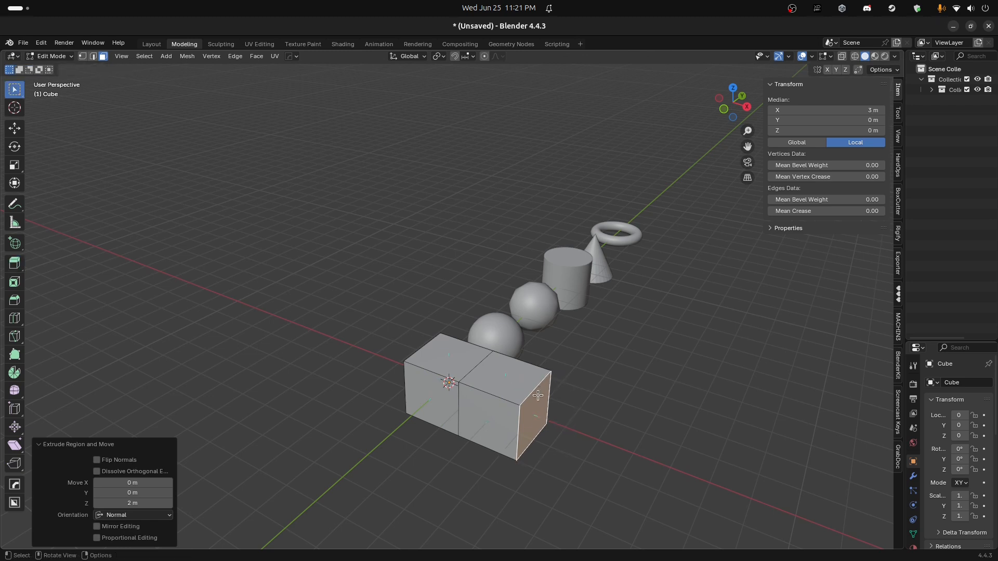
middle_drag(555, 383, 537, 361)
key(g)
key(z)
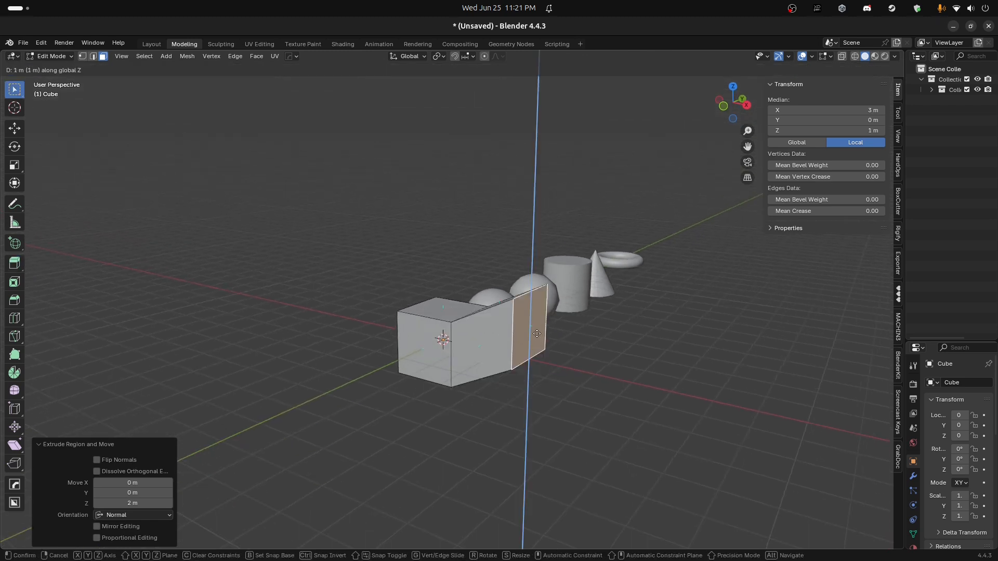
click(533, 297)
middle_drag(535, 301, 551, 326)
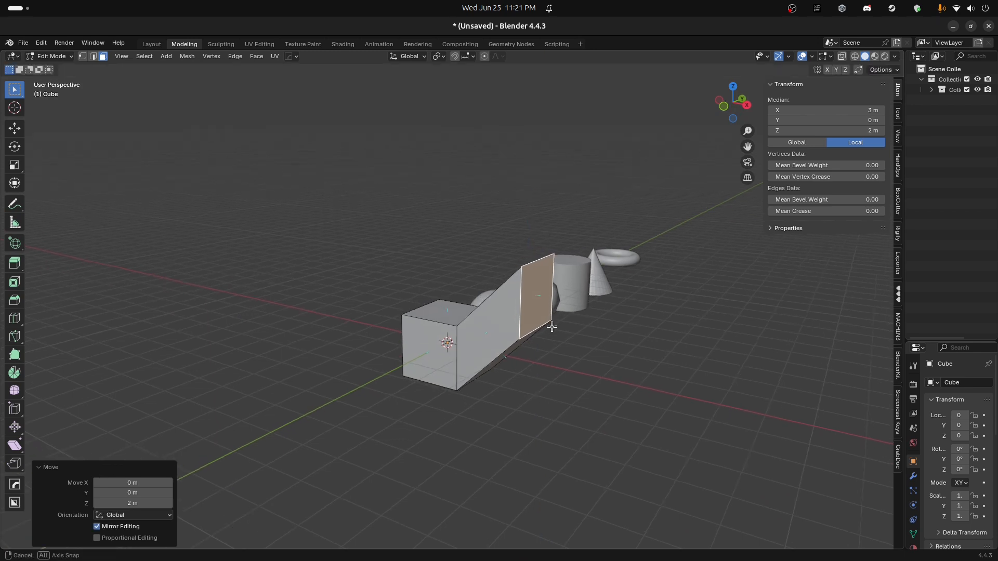
Extrude the raised end face outward twice with the Extrude Region tool, 2 m each time.
click(14, 264)
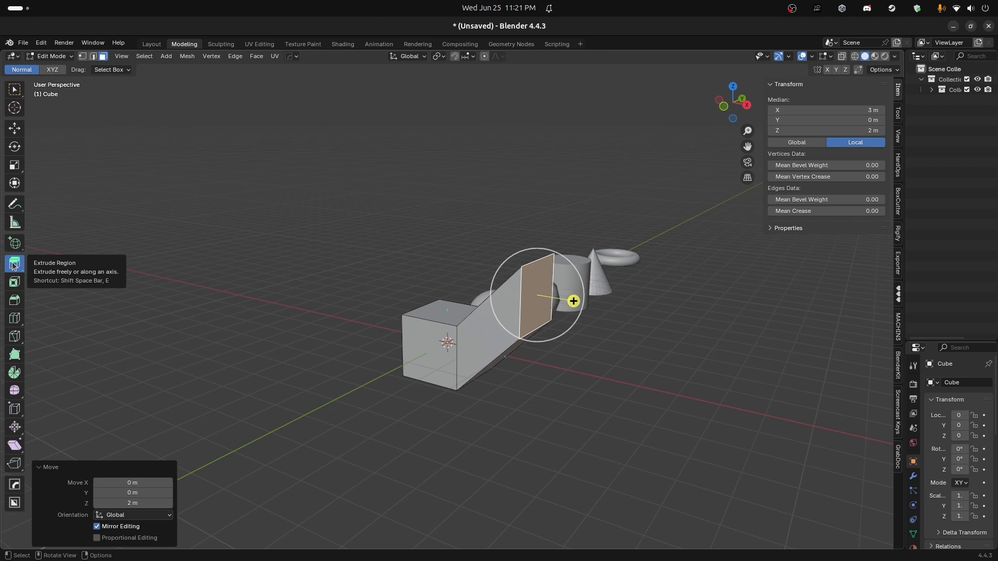
drag(573, 298, 659, 335)
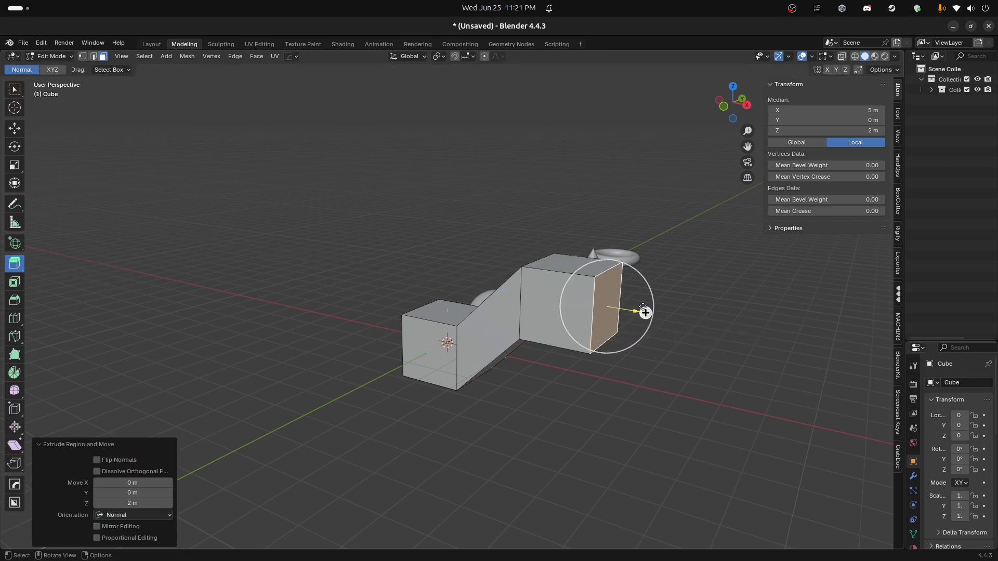
drag(646, 312, 718, 335)
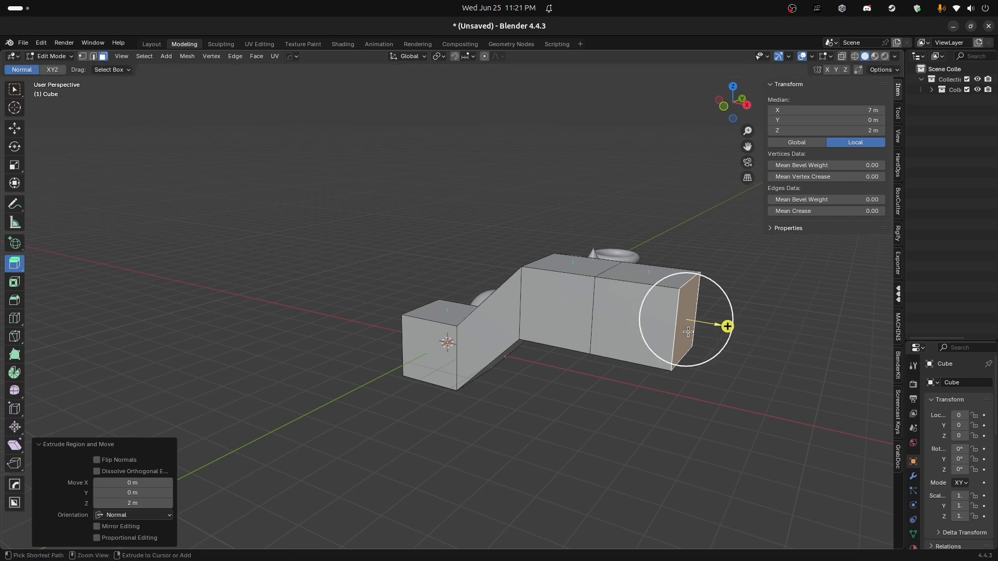
Undo all the extrusions and the face move to restore the plain cube.
key(ctrl+z)
key(ctrl+z)
key(ctrl+z)
key(ctrl+z)
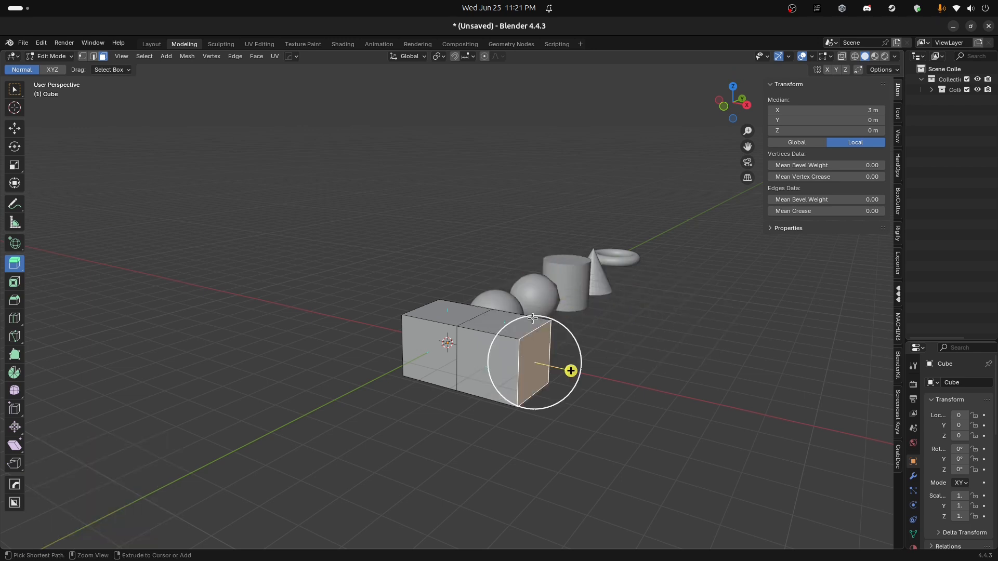
Inset the cube's positive X side face by about 0.39 m and undo the inset.
click(14, 285)
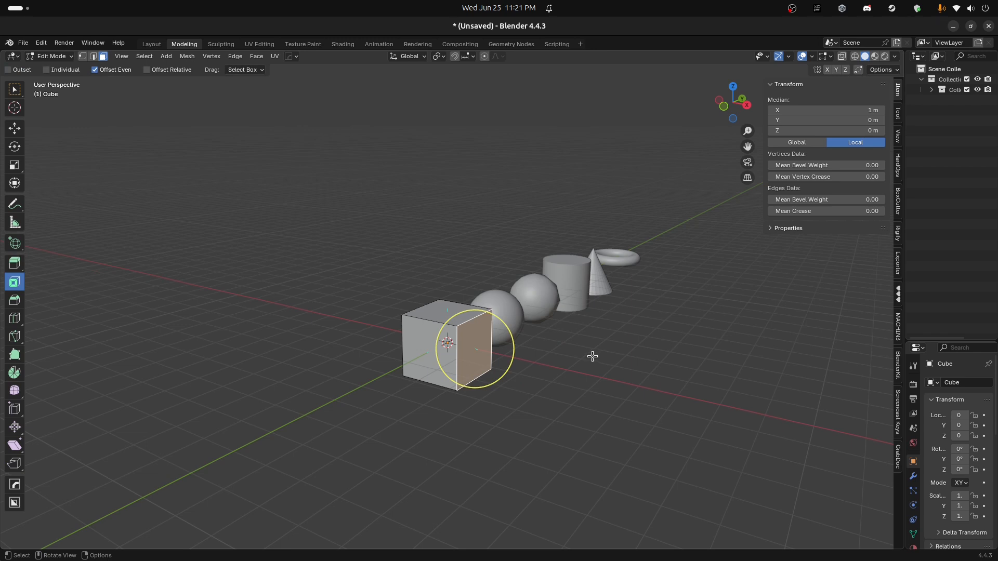
mouse_move(453, 318)
mouse_down()
mouse_move(469, 343)
mouse_move(463, 333)
mouse_up()
key(ctrl+z)
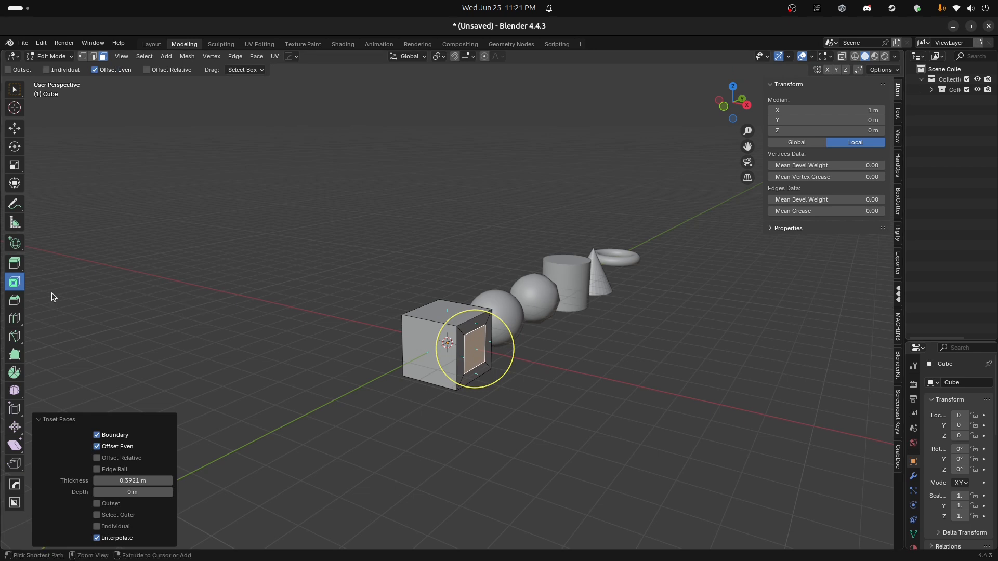
key(ctrl+z)
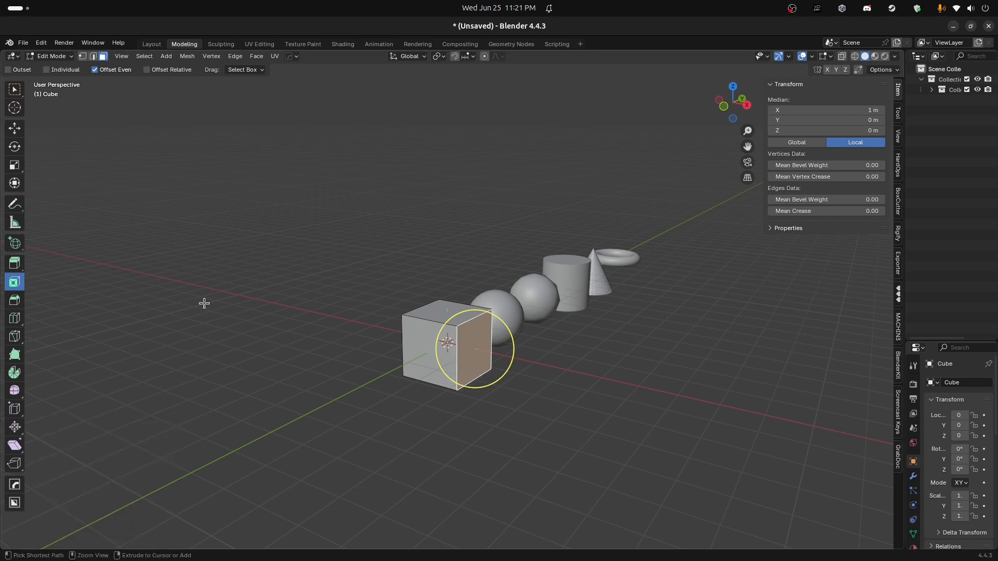
Bevel the edges of the selected side face with a width of 0.45 m and one segment.
click(14, 300)
drag(520, 359, 542, 367)
scroll(427, 354, up, 3)
mouse_move(442, 350)
middle_down()
mouse_move(432, 338)
mouse_move(441, 336)
middle_up()
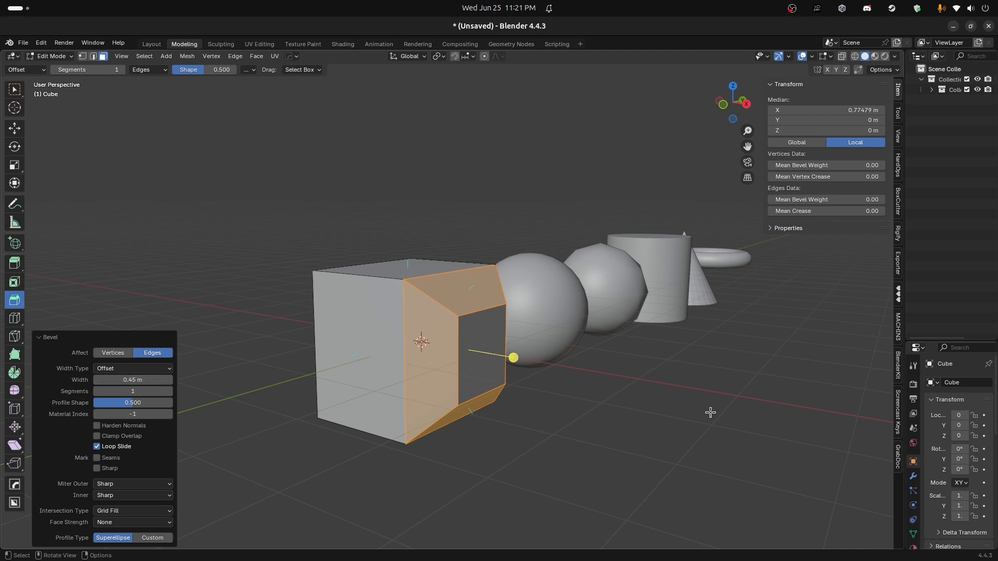
Show the cube's modifier properties in a widened editor and undo the bevel.
drag(905, 344, 715, 345)
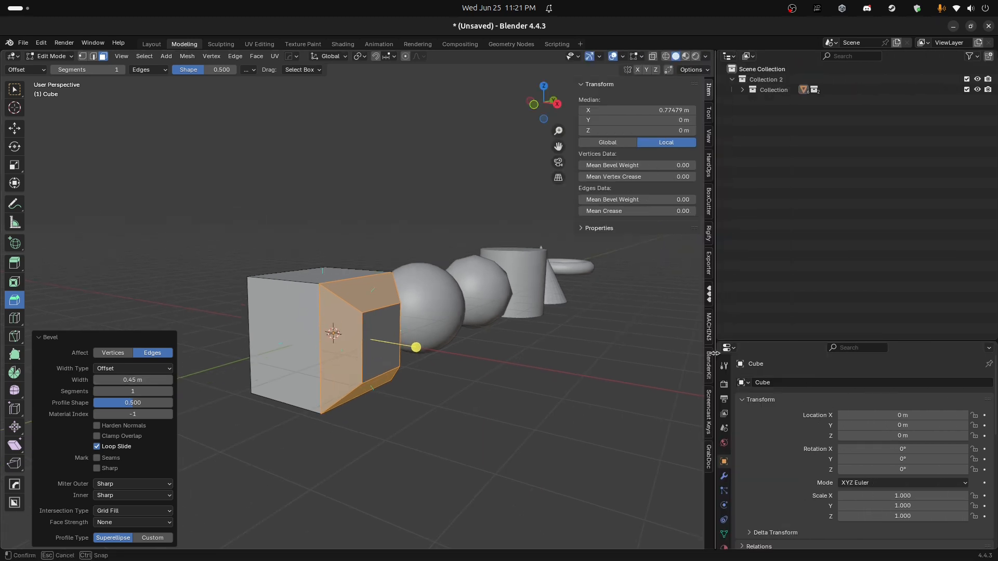
click(724, 476)
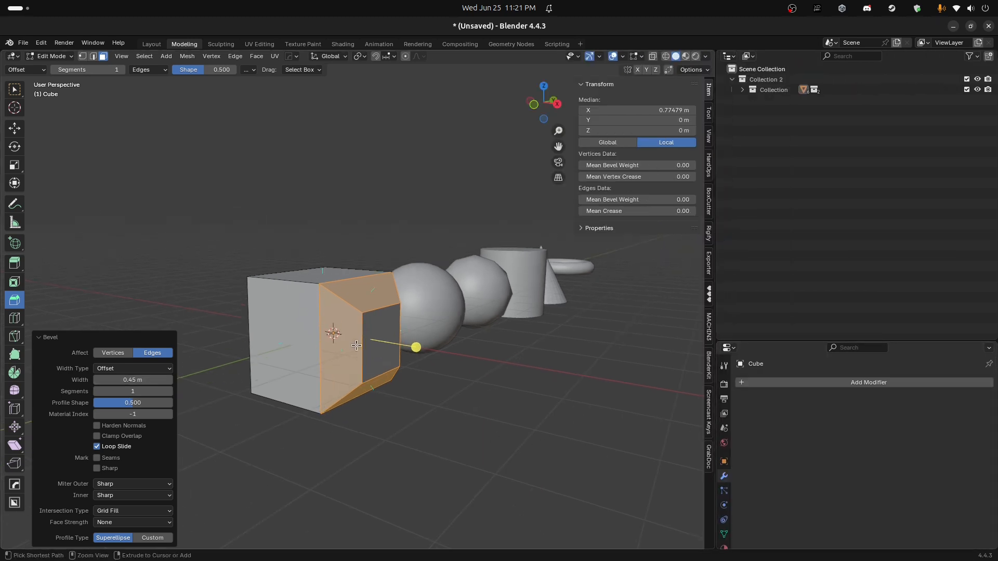
key(ctrl+z)
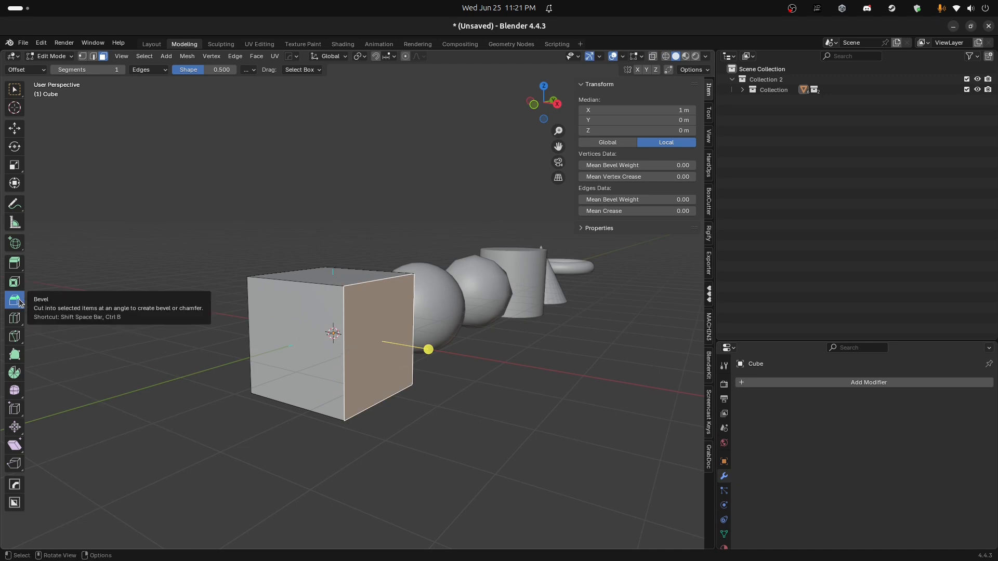
click(817, 383)
mouse_move(810, 362)
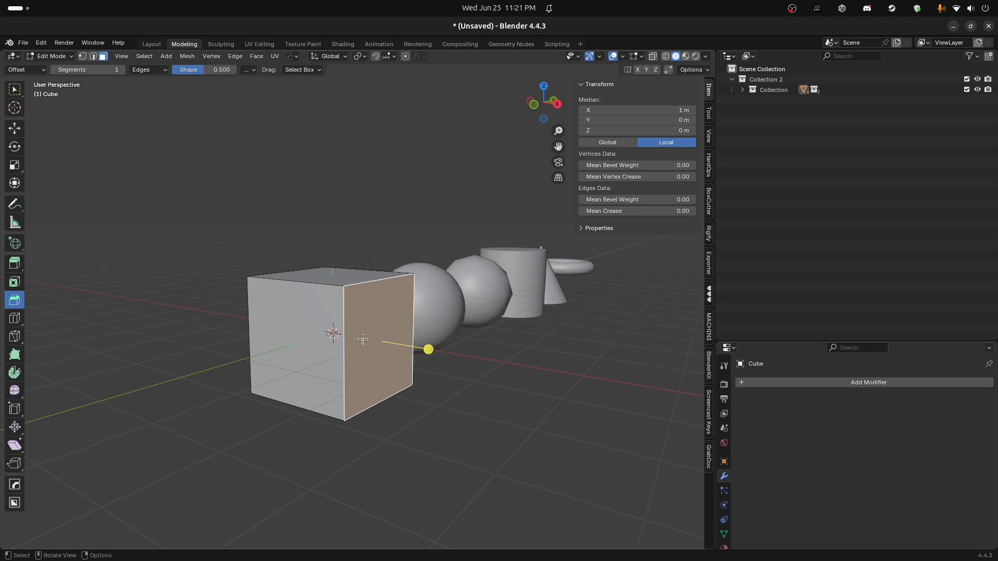
Add three vertical loop cuts to the cube with the Loop Cut tool, at X positions 0 m, 0.5 m and -0.5 m.
click(15, 318)
middle_drag(222, 321, 232, 311)
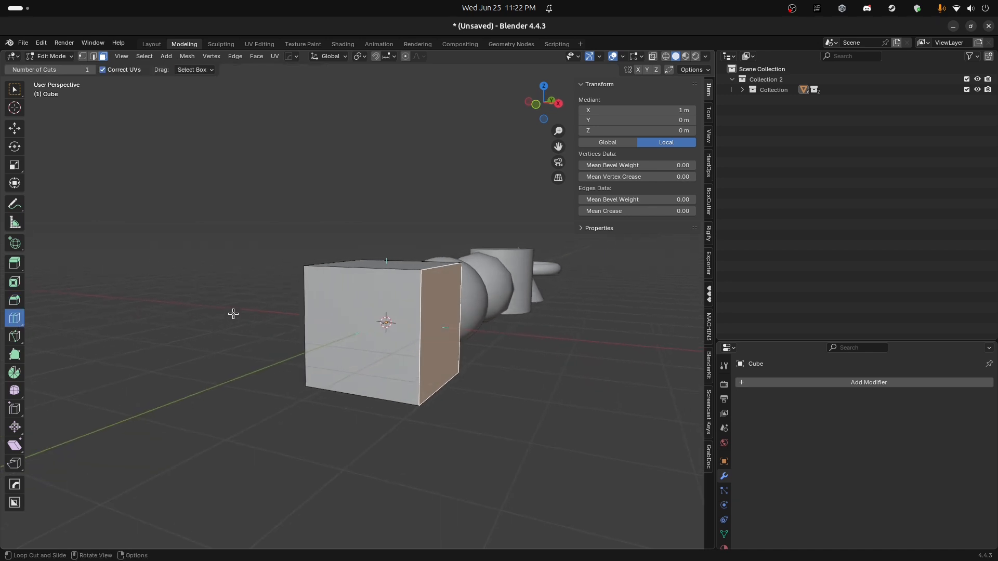
right_click(400, 294)
click(379, 274)
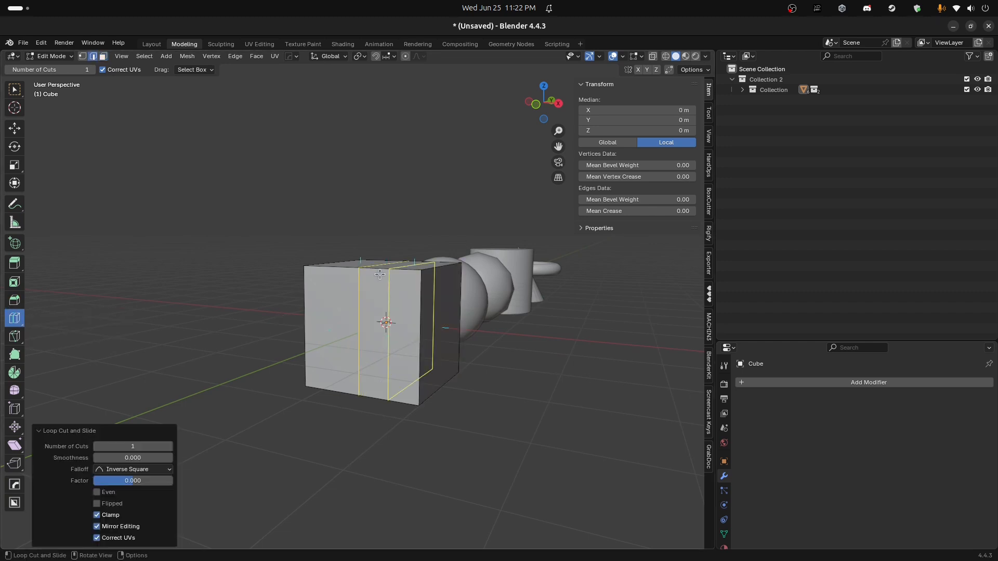
click(335, 274)
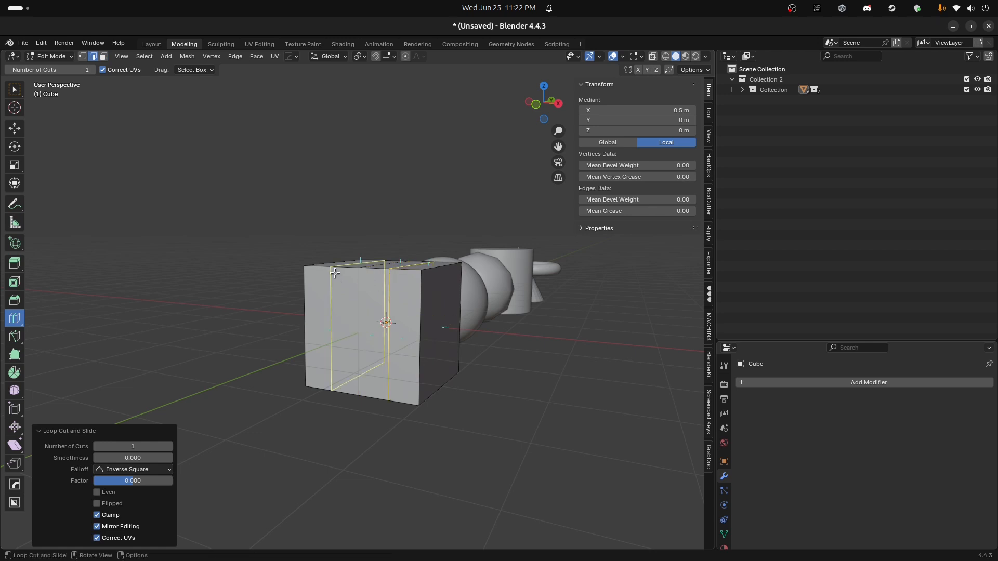
click(336, 274)
Set the number of cuts of the last loop cut to 2.
middle_drag(335, 274, 347, 282)
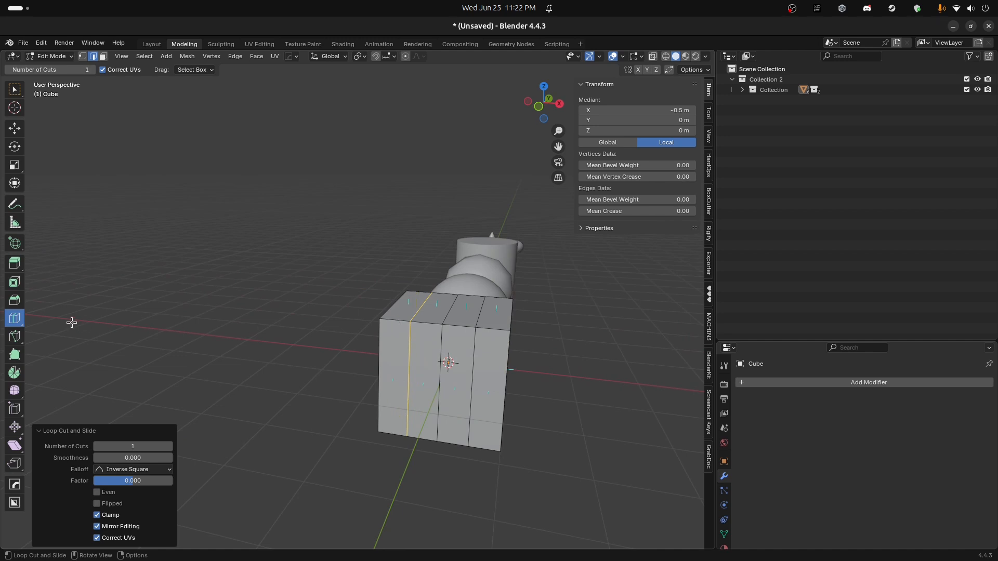
click(420, 320)
click(170, 446)
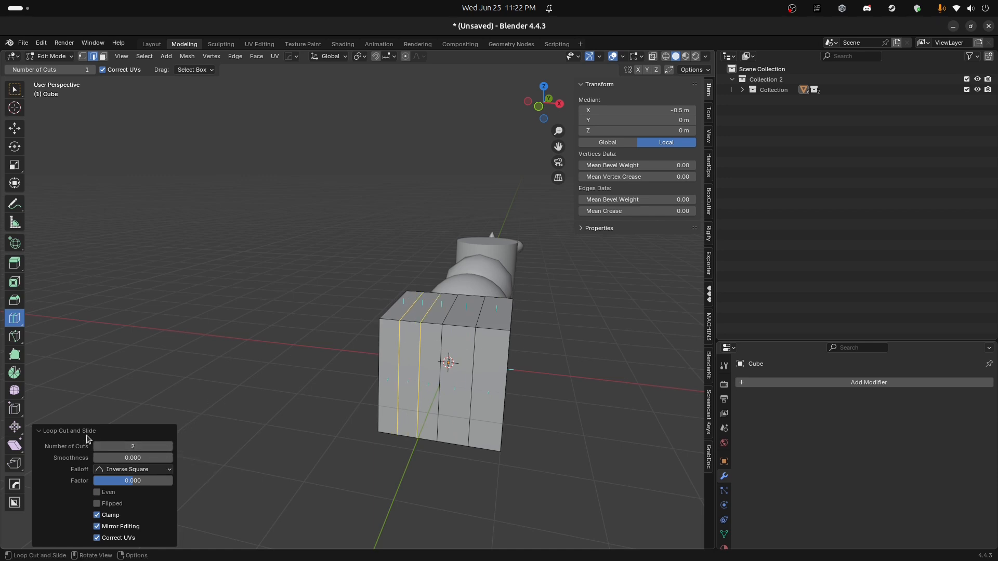
Raise the last loop cut's number of cuts to 4, and reduce it back to 1.
click(169, 447)
click(169, 447)
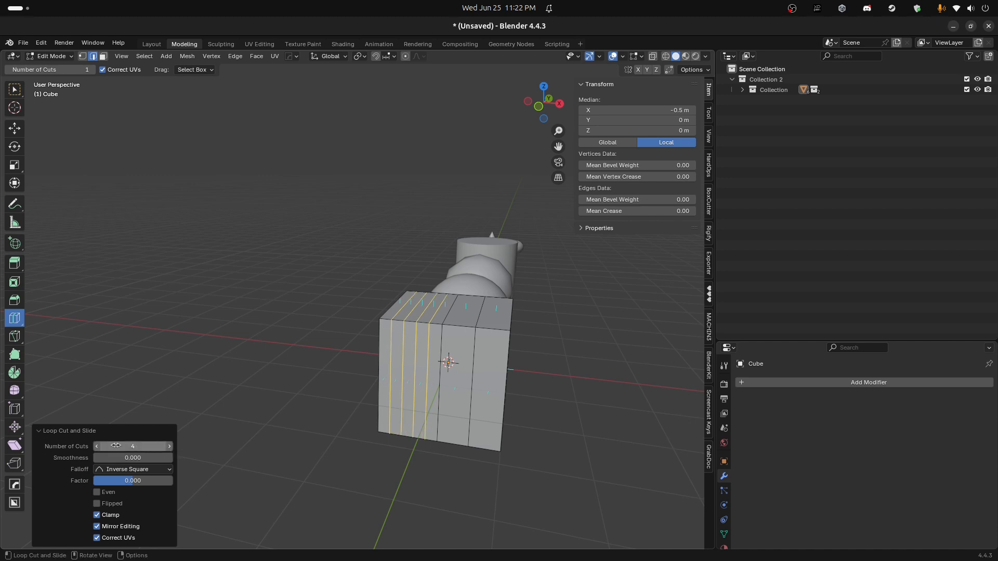
click(97, 446)
click(97, 447)
click(97, 447)
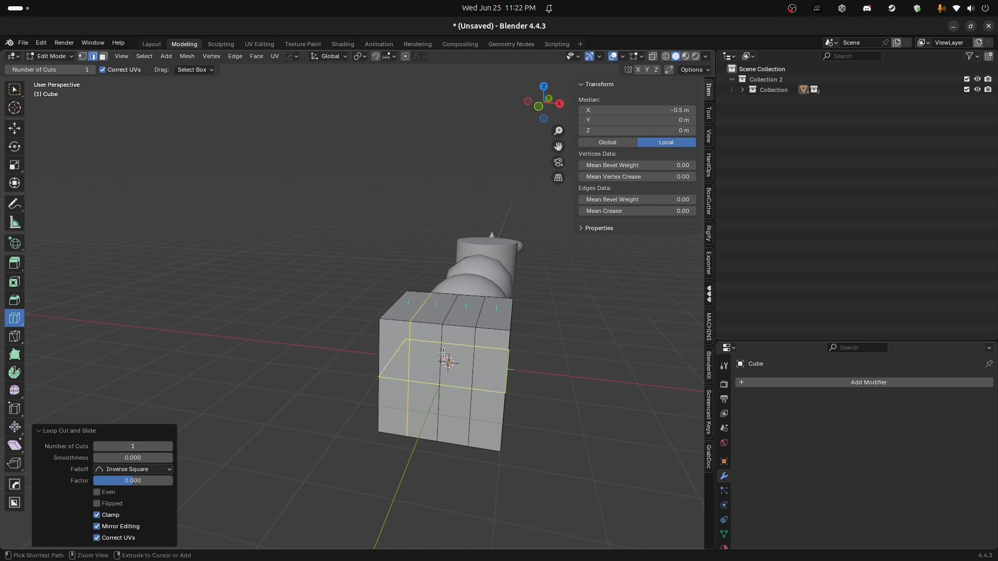
Undo the loop cuts on the cube and switch to face selection mode.
key(ctrl+z)
key(ctrl+z)
key(3)
middle_drag(370, 309, 327, 361)
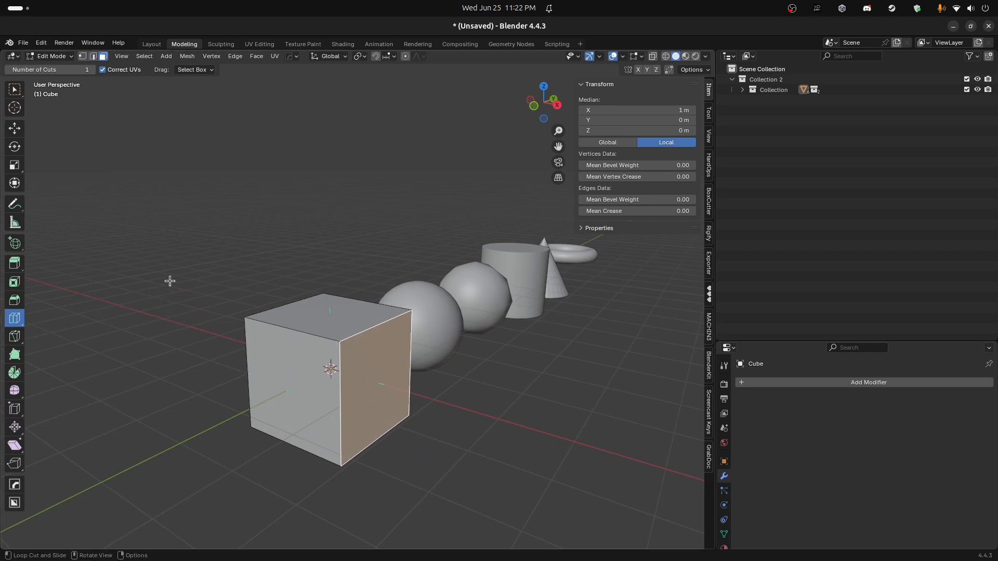
Cut an irregular outline across the cube's top, front and side faces with the Knife tool.
click(17, 338)
click(326, 314)
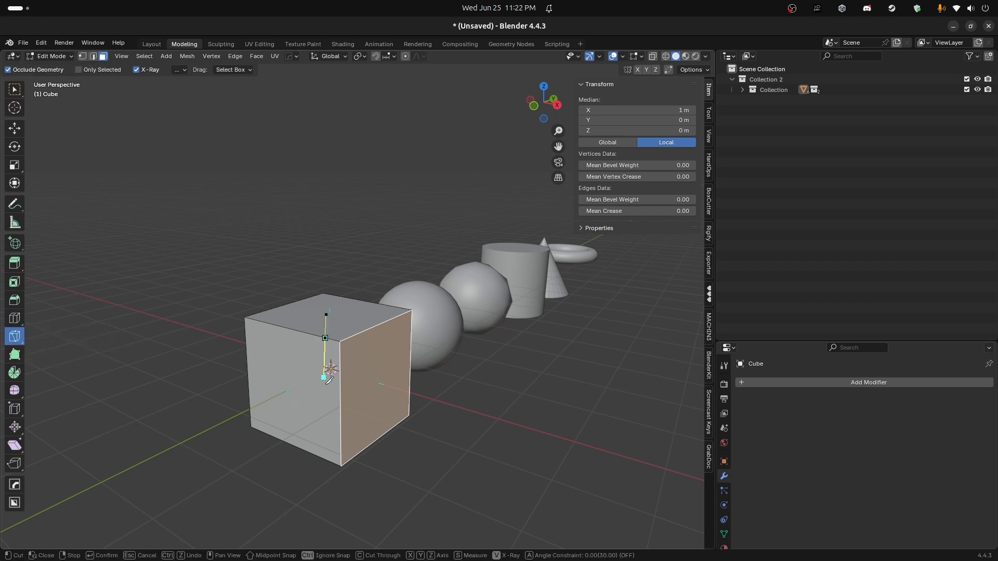
click(381, 379)
click(292, 396)
middle_drag(312, 383, 345, 383)
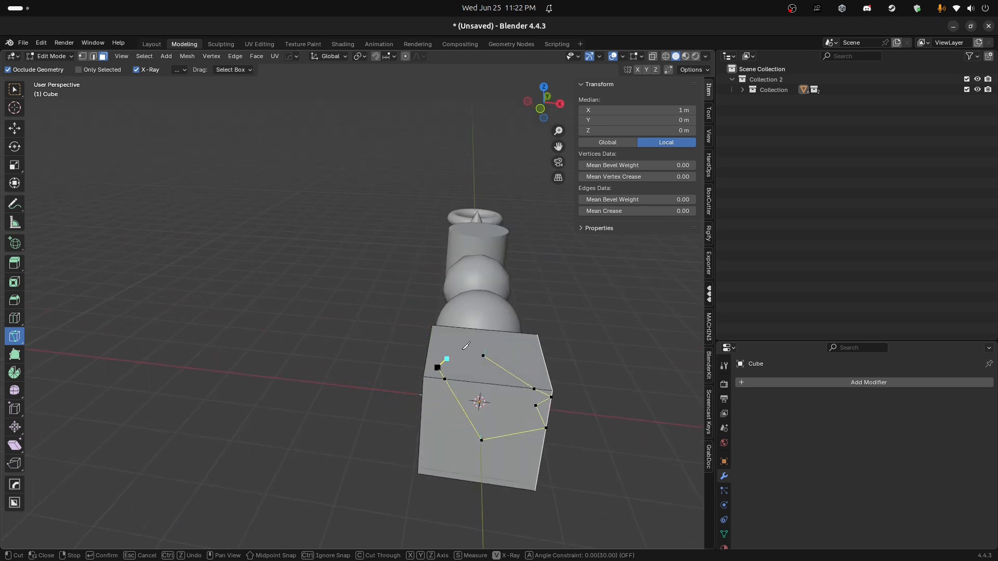
key(Return)
Select the knife-cut faces on the cube's front and top, and undo the knife cut.
middle_drag(475, 372, 378, 356)
click(375, 356)
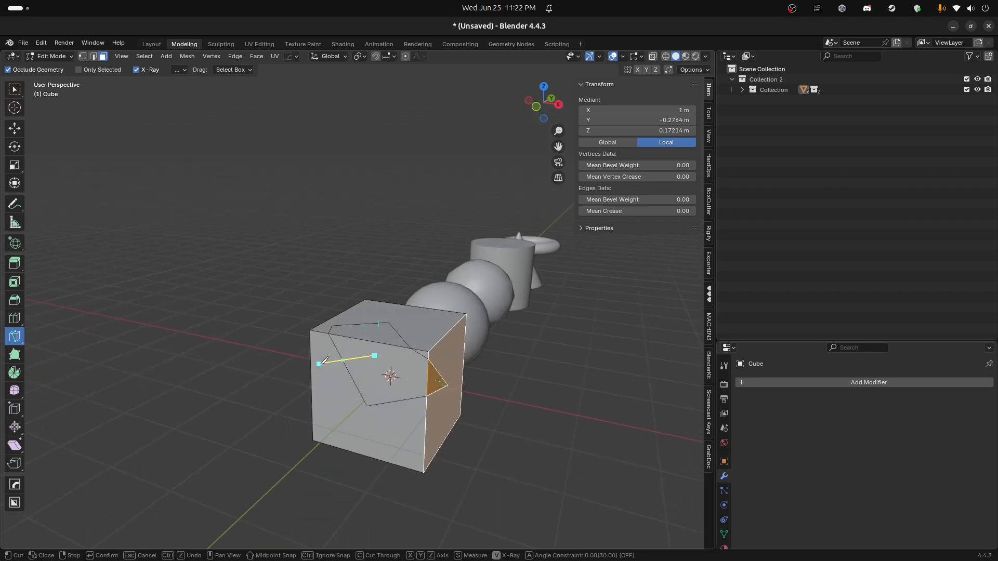
key(Escape)
key(w)
click(368, 372)
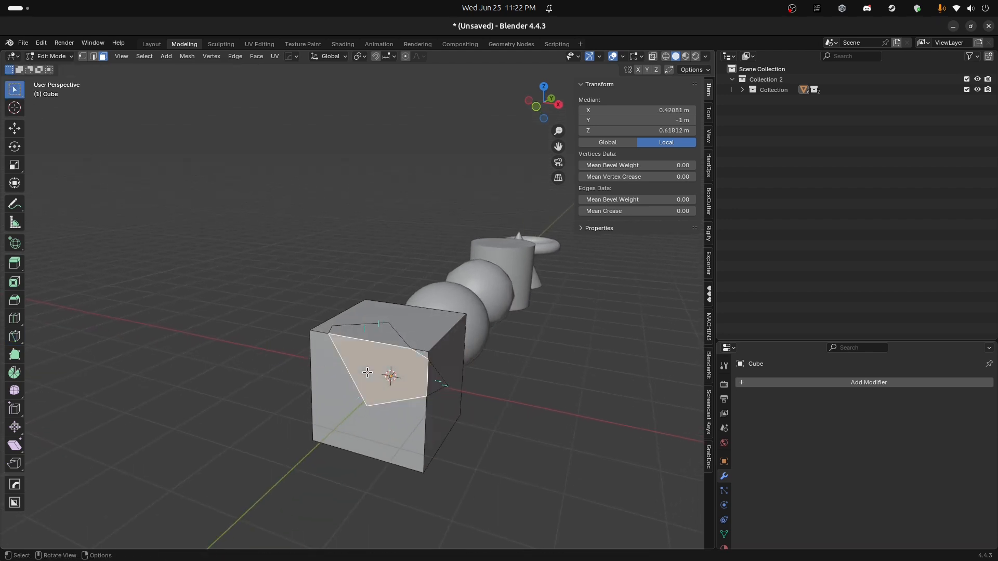
shift+click(381, 337)
middle_drag(404, 361, 387, 360)
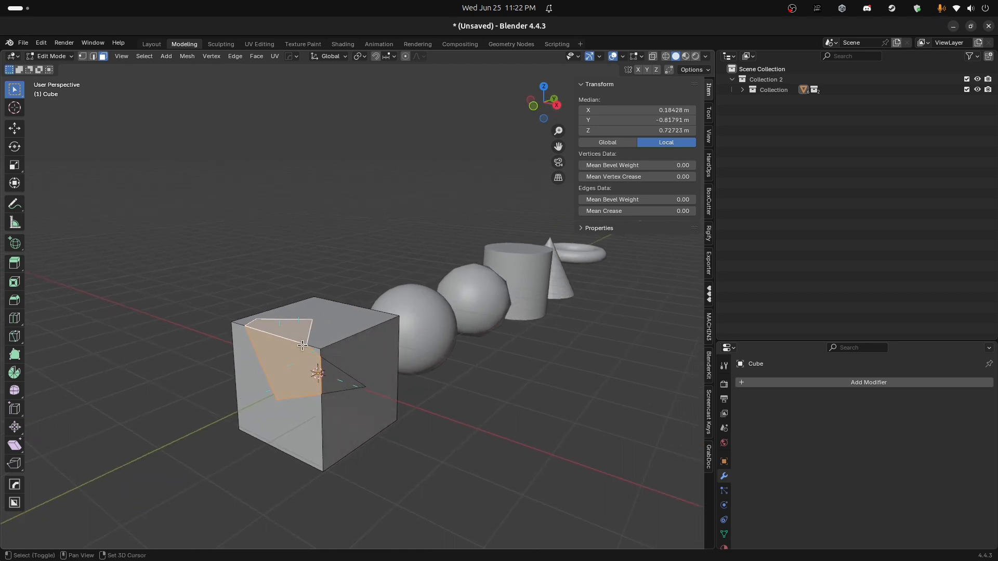
shift+click(334, 383)
middle_drag(334, 383, 372, 375)
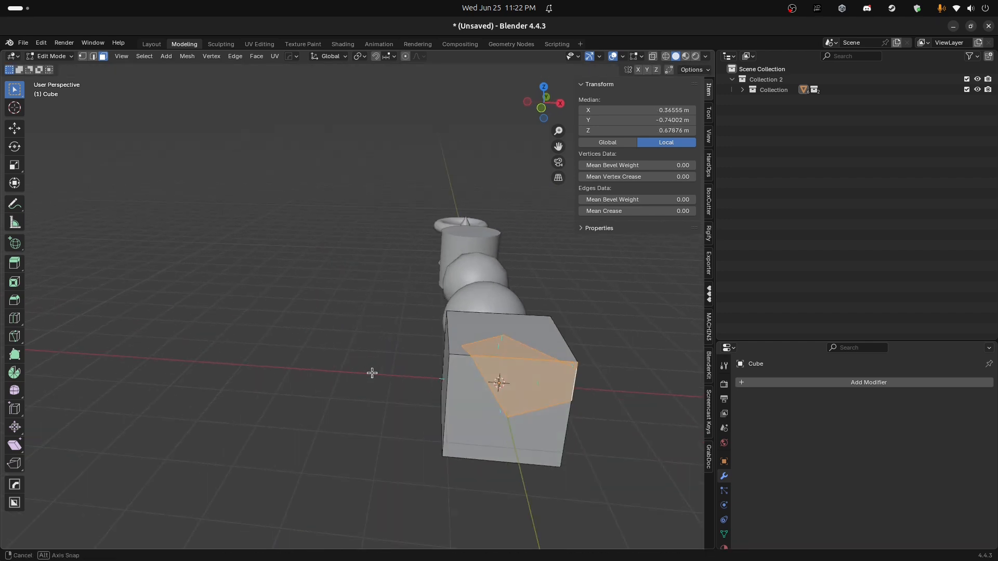
middle_drag(436, 388, 432, 333)
key(Tab)
key(Tab)
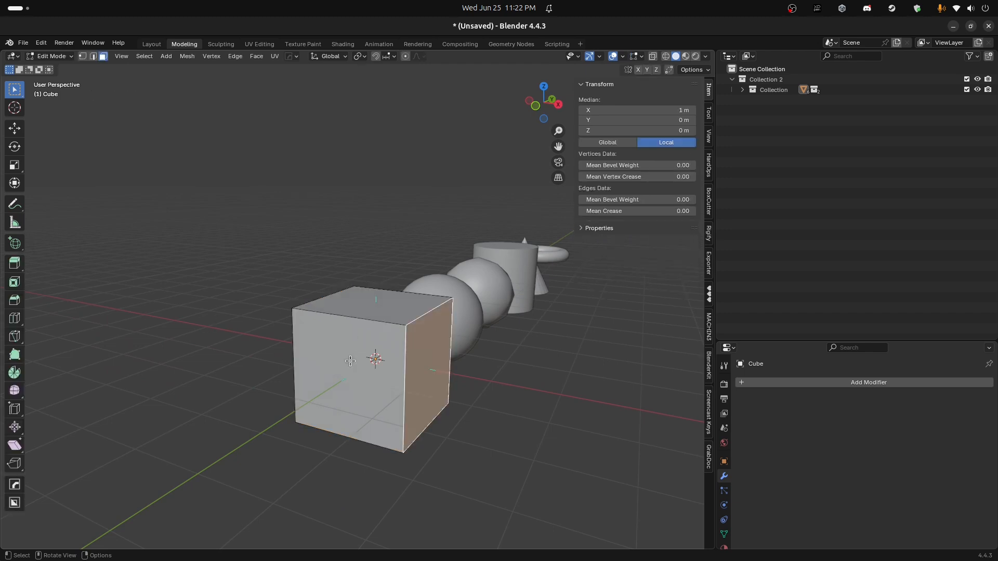
Try a vertical knife cut down the cube's front face in front orthographic view, and return to the selection tool.
click(15, 336)
key(KP_1)
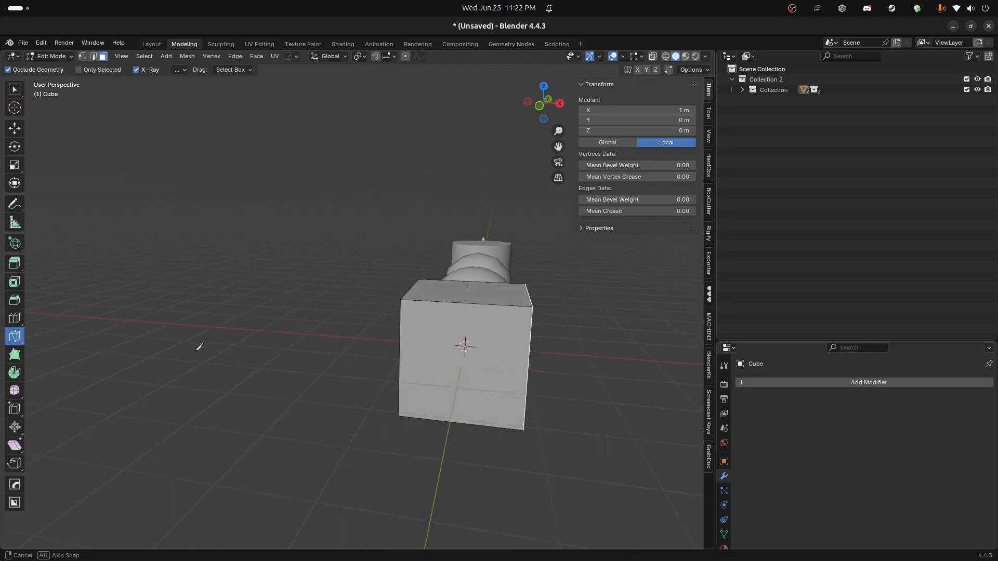
click(480, 251)
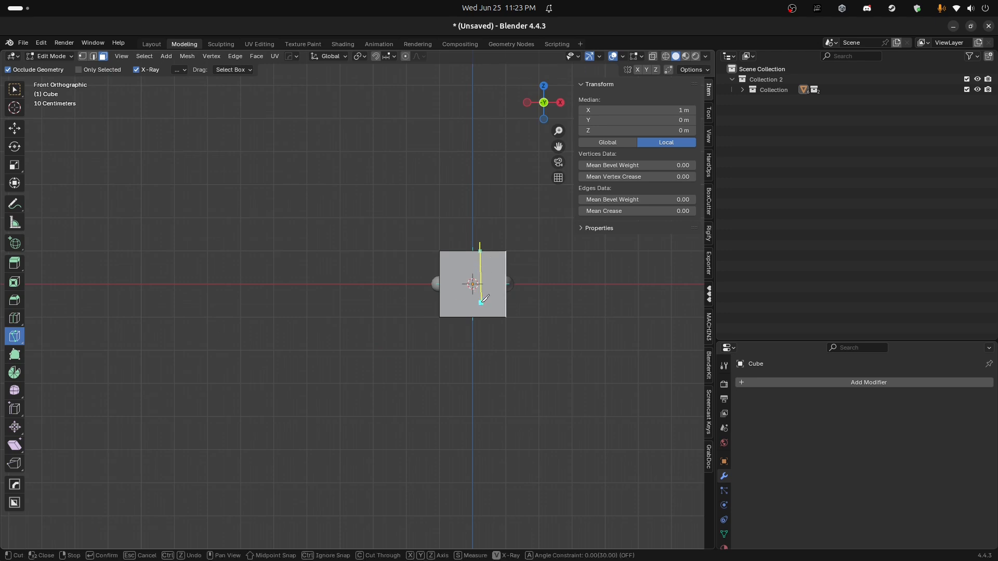
click(479, 319)
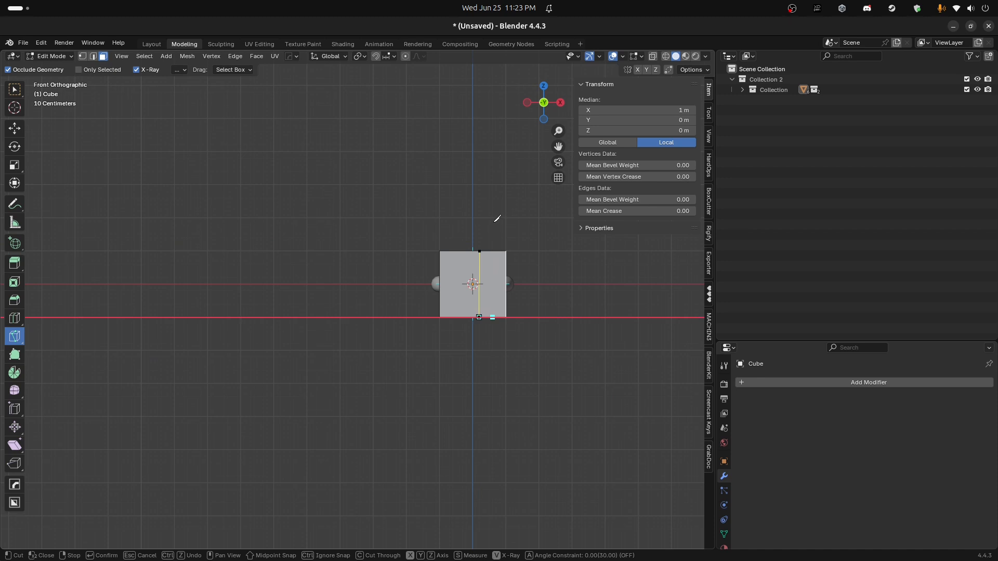
middle_drag(494, 205, 236, 355)
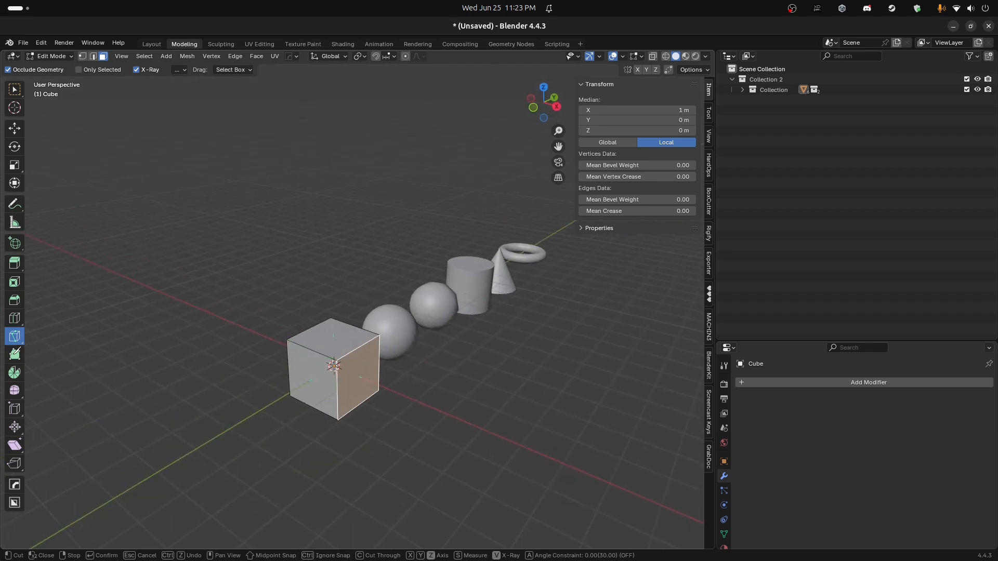
key(Escape)
click(148, 345)
click(15, 90)
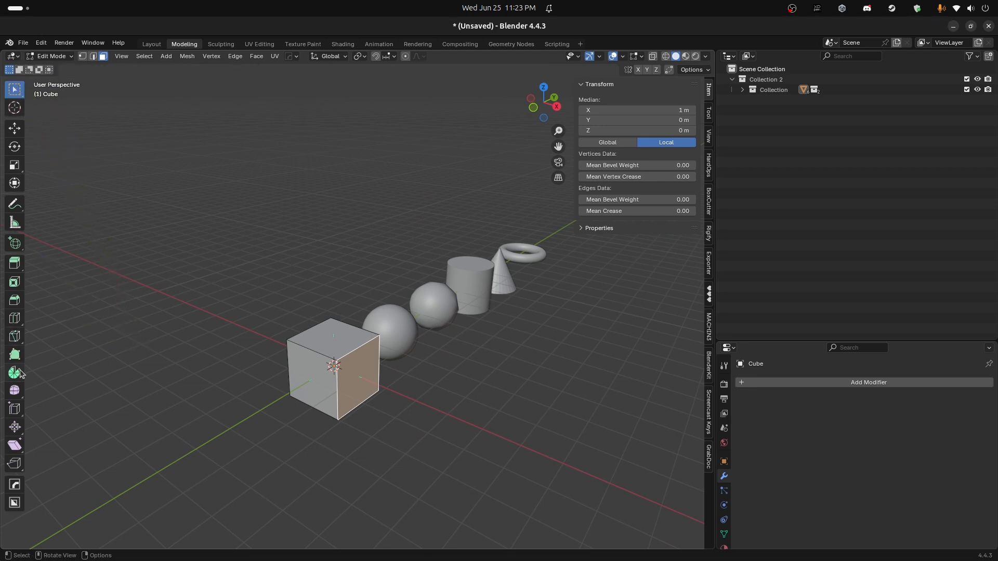
Try extending the cube's geometry with the Poly Build tool, undoing each attempt.
click(15, 354)
drag(240, 366, 221, 356)
key(ctrl+z)
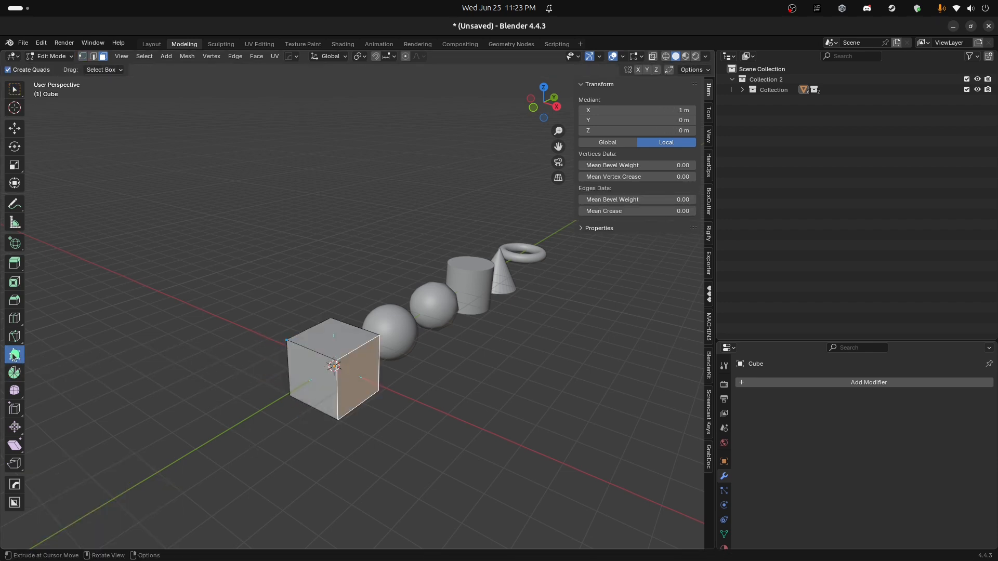
drag(98, 356, 154, 361)
key(ctrl+z)
Move the rear and right corner vertices of the cube's top face with the Poly Build tool.
click(289, 339)
drag(304, 348, 347, 351)
key(ctrl+z)
mouse_move(332, 316)
mouse_down()
mouse_move(352, 301)
mouse_move(333, 304)
mouse_up()
drag(379, 335, 358, 333)
Switch to editing the UV sphere and displace several of its surface vertices with the Poly Build tool.
key(alt+q)
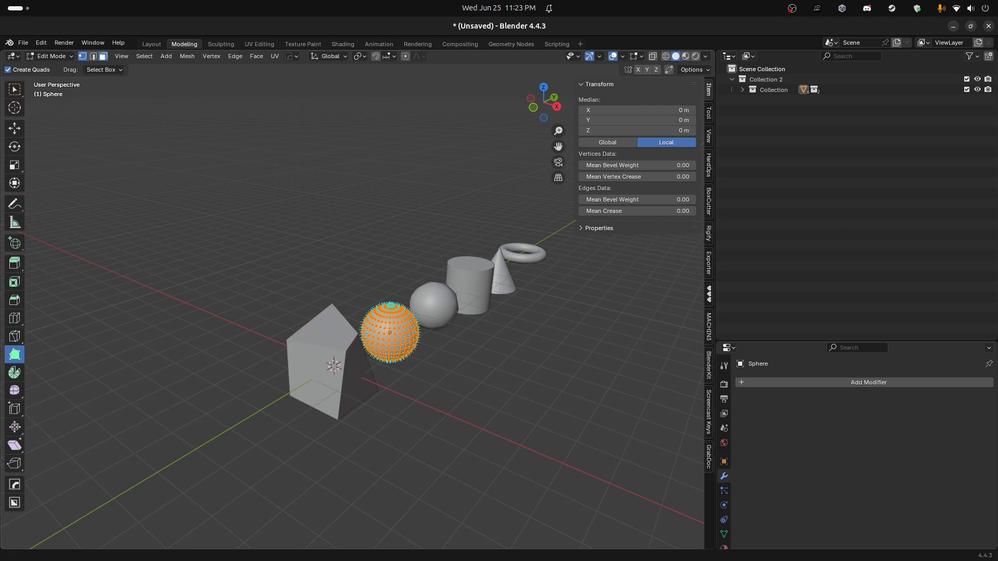
key(KP_Decimal)
mouse_move(487, 410)
mouse_down()
mouse_move(472, 384)
mouse_move(486, 409)
mouse_up()
drag(409, 373, 393, 392)
drag(417, 428, 434, 397)
drag(433, 386, 508, 374)
drag(526, 407, 517, 401)
drag(443, 489, 501, 451)
drag(561, 428, 556, 423)
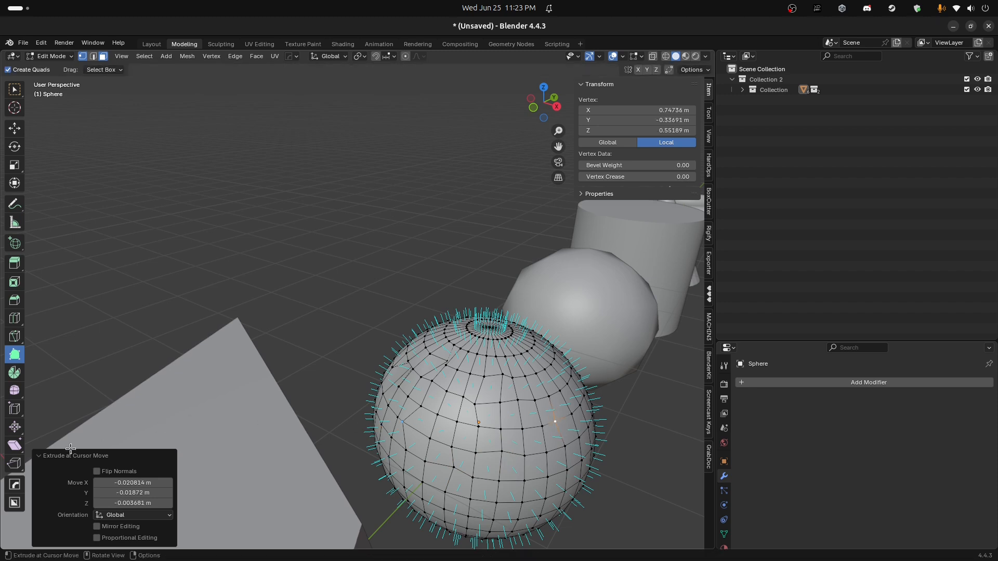
Activate the Spin tool and undo the vertex edits made on the sphere.
click(14, 373)
scroll(392, 351, down, 4)
key(ctrl+z)
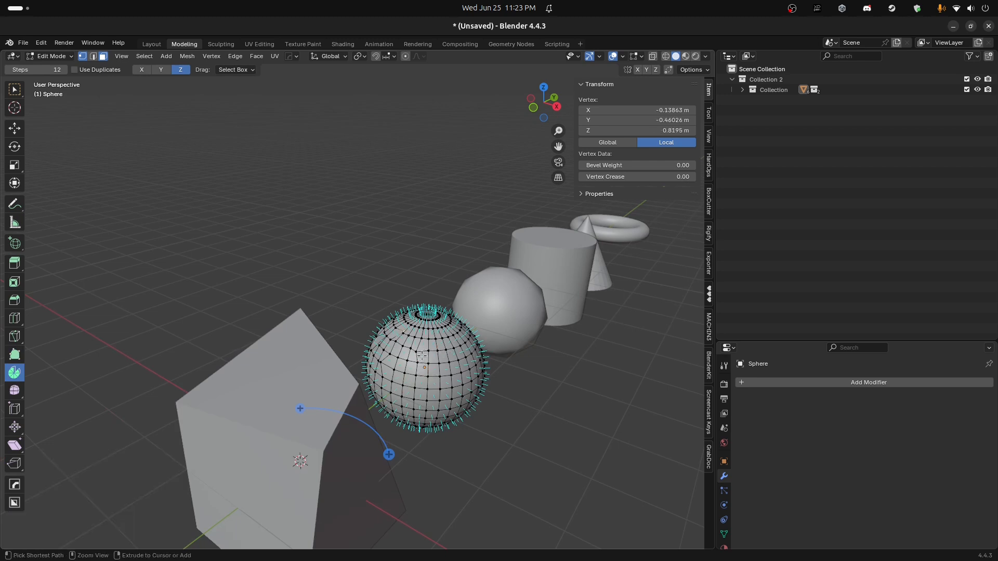
key(ctrl+z)
mouse_move(396, 352)
middle_down()
mouse_move(442, 350)
mouse_move(388, 345)
middle_up()
key(ctrl+z)
key(ctrl+z)
key(ctrl+shift+z)
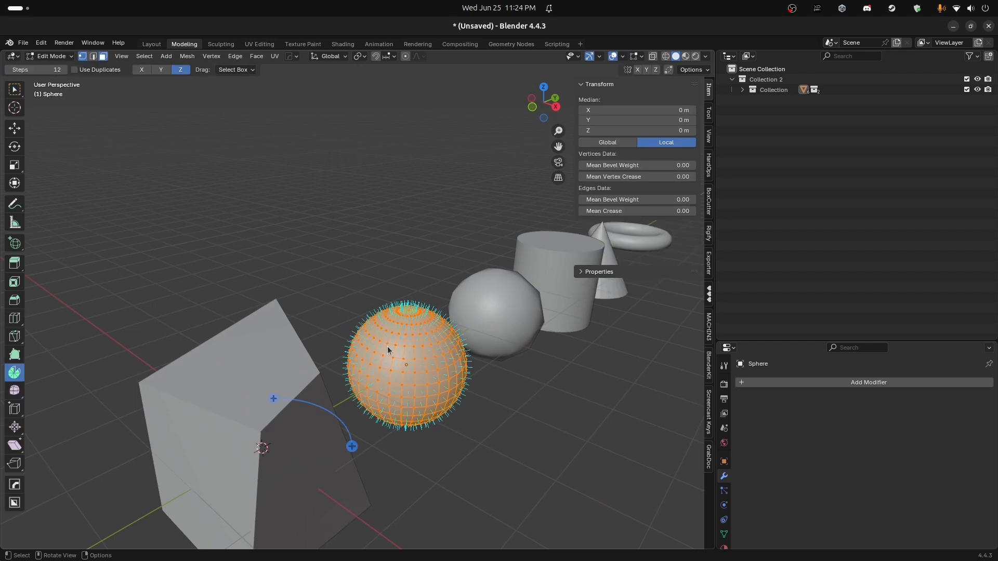
Switch from the sphere to editing the deformed cube and select its whole mesh.
click(265, 373)
key(Tab)
click(254, 374)
key(Tab)
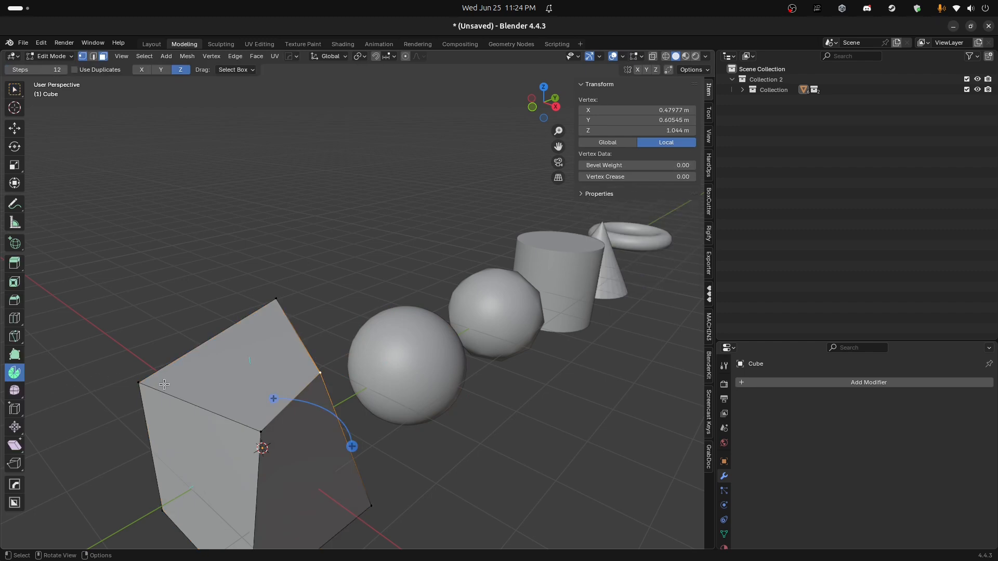
key(a)
Smooth the whole cube mesh with the Smooth tool.
middle_drag(326, 389, 307, 388)
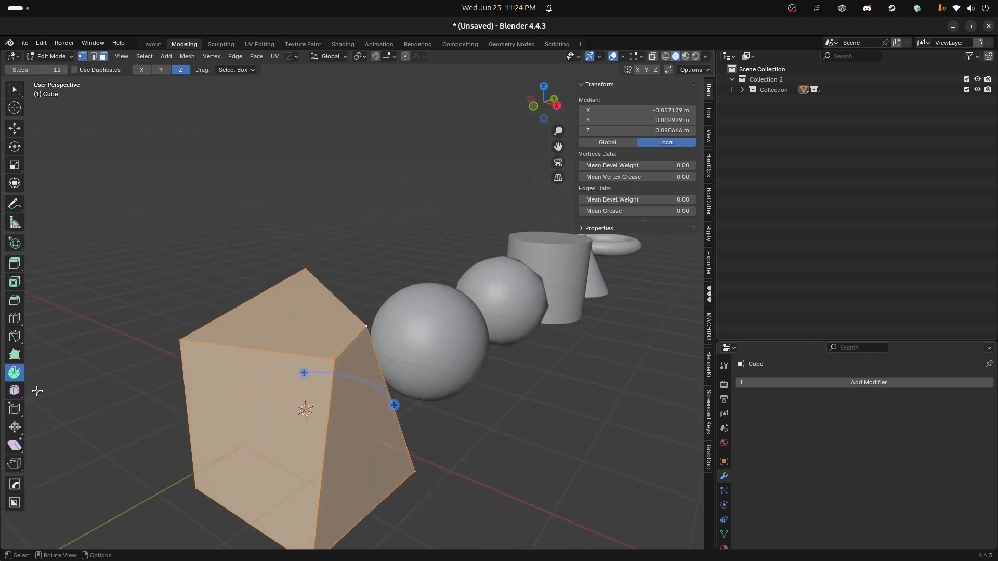
click(15, 391)
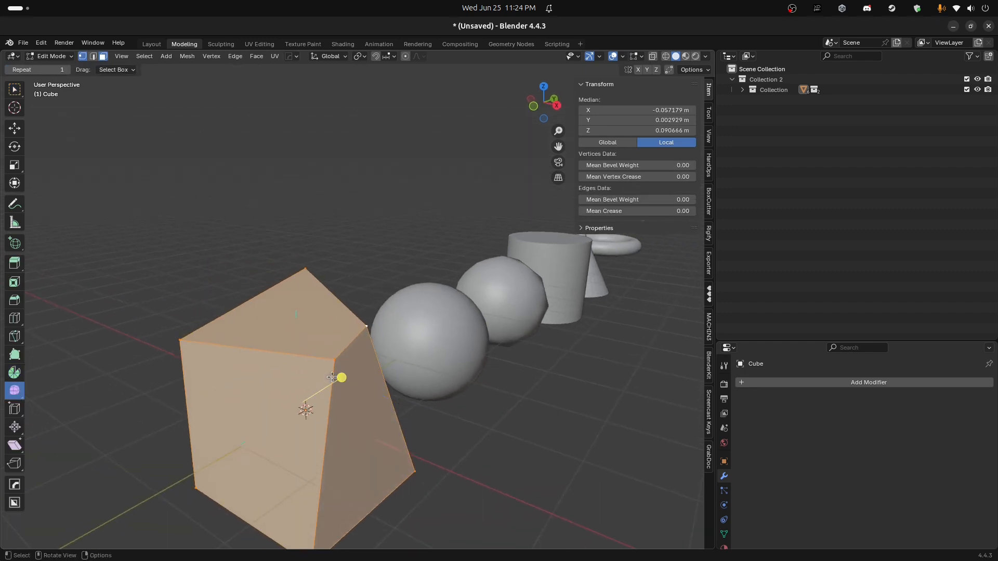
drag(341, 378, 439, 372)
key(Tab)
mouse_move(520, 291)
middle_down()
mouse_move(476, 299)
mouse_move(501, 304)
mouse_move(517, 288)
middle_up()
key(Tab)
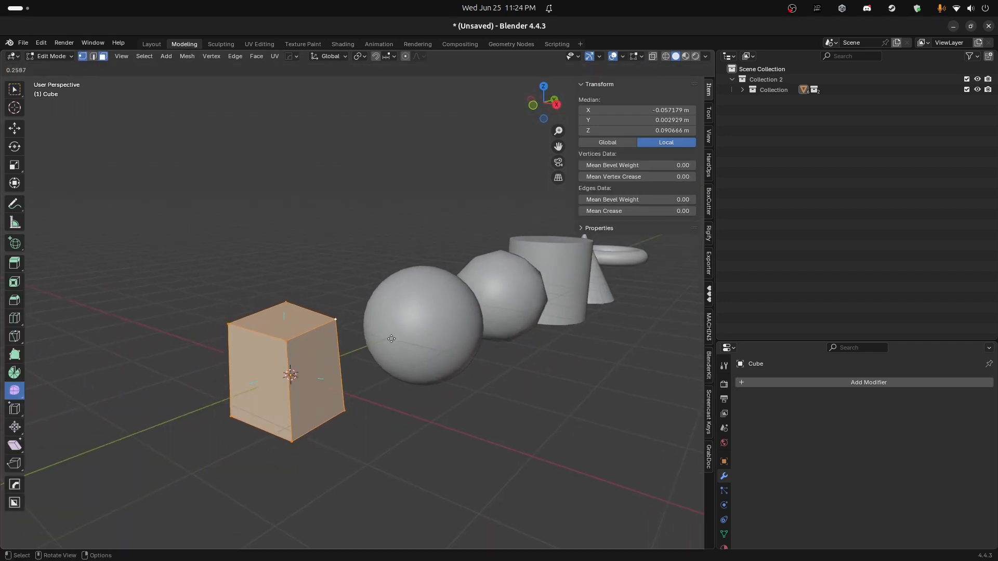
drag(171, 358, 57, 494)
Switch to editing the cylinder and select a group of its front side faces in face selection mode.
scroll(250, 384, down, 6)
middle_drag(252, 383, 360, 417)
drag(467, 332, 504, 316)
middle_drag(504, 317, 468, 315)
click(414, 294)
middle_drag(414, 295, 439, 334)
key(3)
click(434, 322)
shift+drag(422, 327, 439, 335)
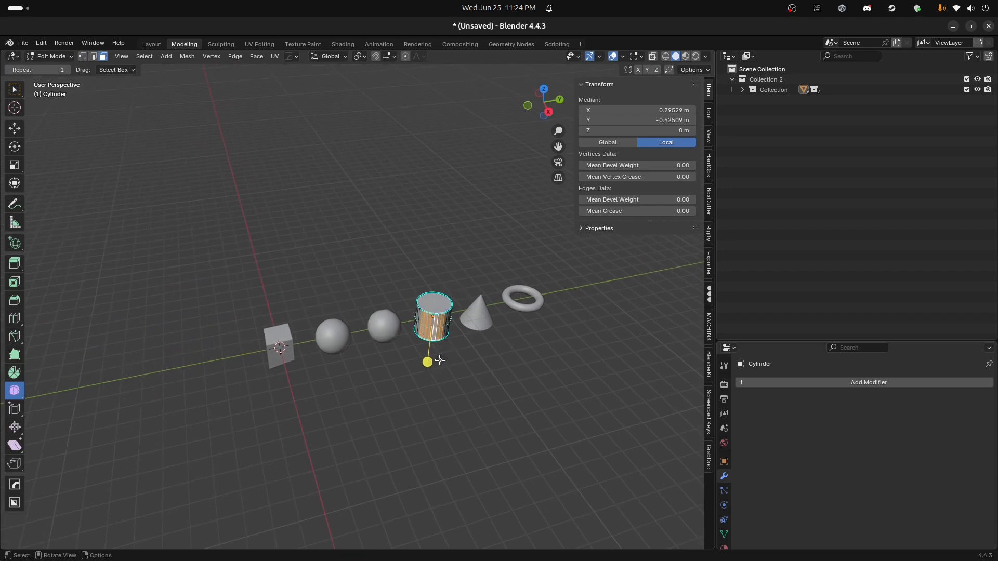
Move the selected cylinder faces about 2.24 m along X, then try smoothing them and undo the smoothing.
key(g)
key(x)
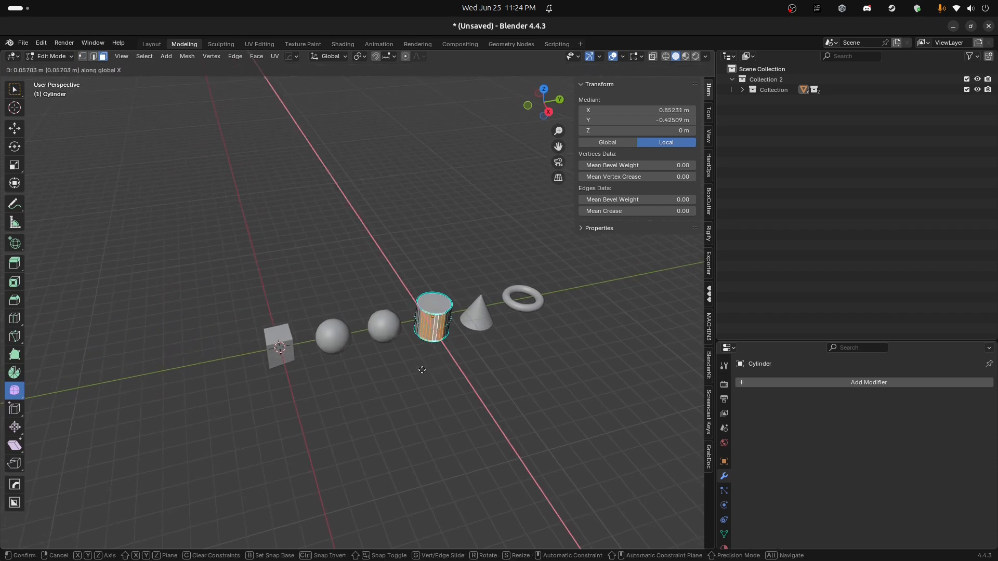
click(441, 380)
drag(446, 391, 424, 356)
key(ctrl+z)
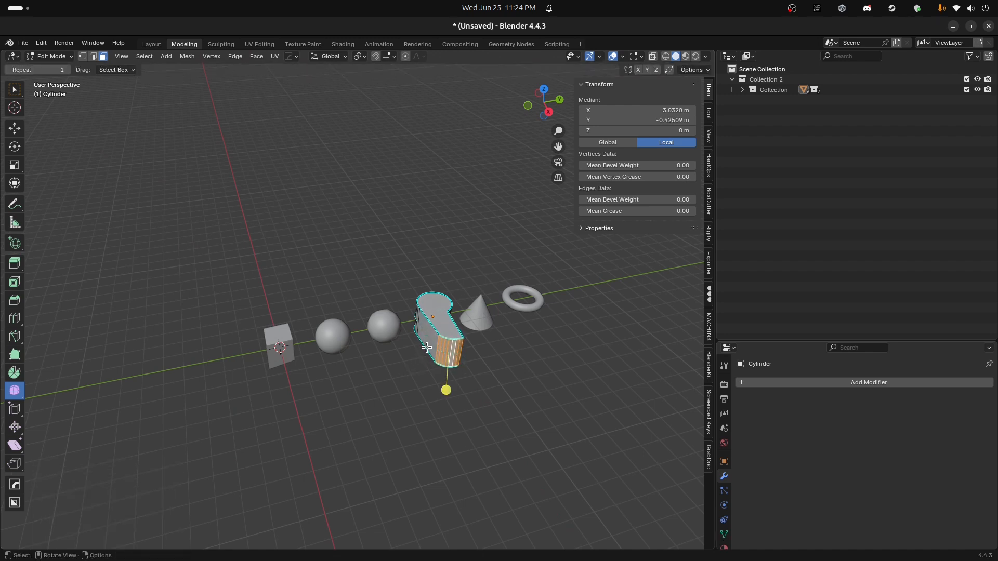
Undo the move of the cylinder's side faces and clear the face selection.
scroll(433, 321, up, 2)
click(441, 323)
click(452, 324)
middle_drag(410, 395, 450, 380)
key(ctrl+z)
key(ctrl+z)
key(ctrl+z)
middle_drag(493, 318, 428, 306)
key(Tab)
key(Tab)
middle_drag(344, 394, 386, 399)
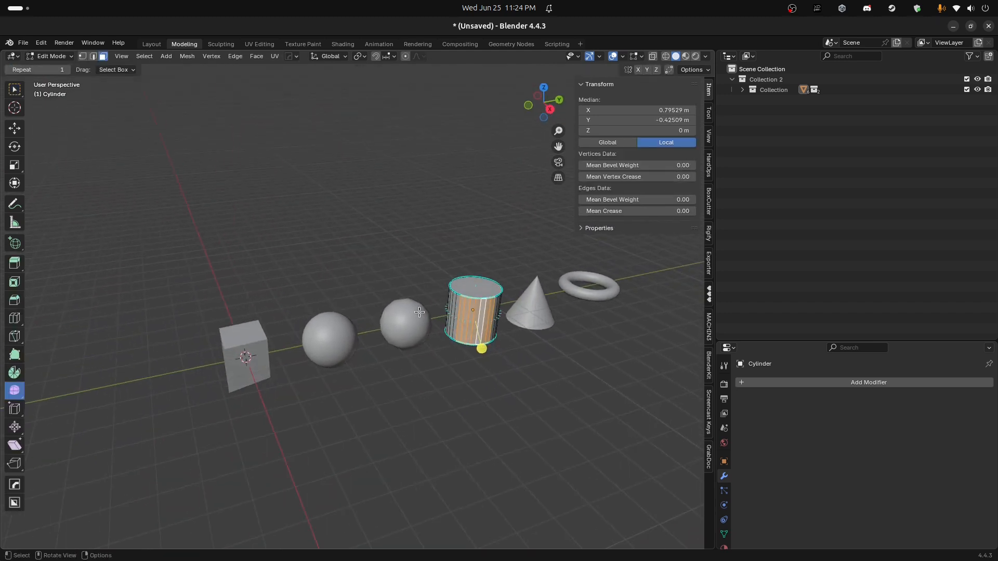
click(378, 312)
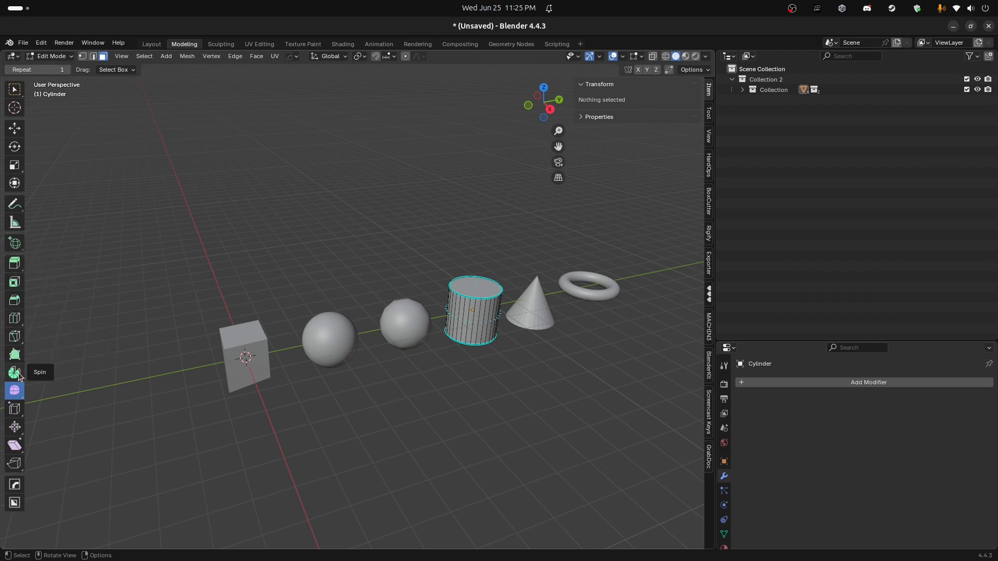
Switch to editing the cube, try spinning its mesh with the Spin tool, and undo the spin.
key(Tab)
click(239, 356)
key(Tab)
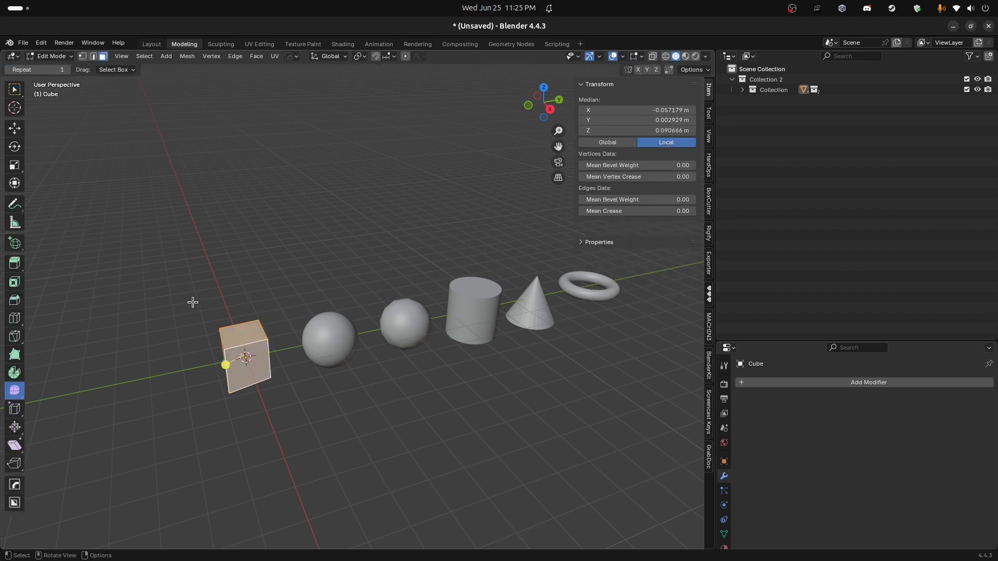
click(15, 371)
drag(298, 328, 387, 413)
middle_drag(329, 380, 378, 399)
key(ctrl+z)
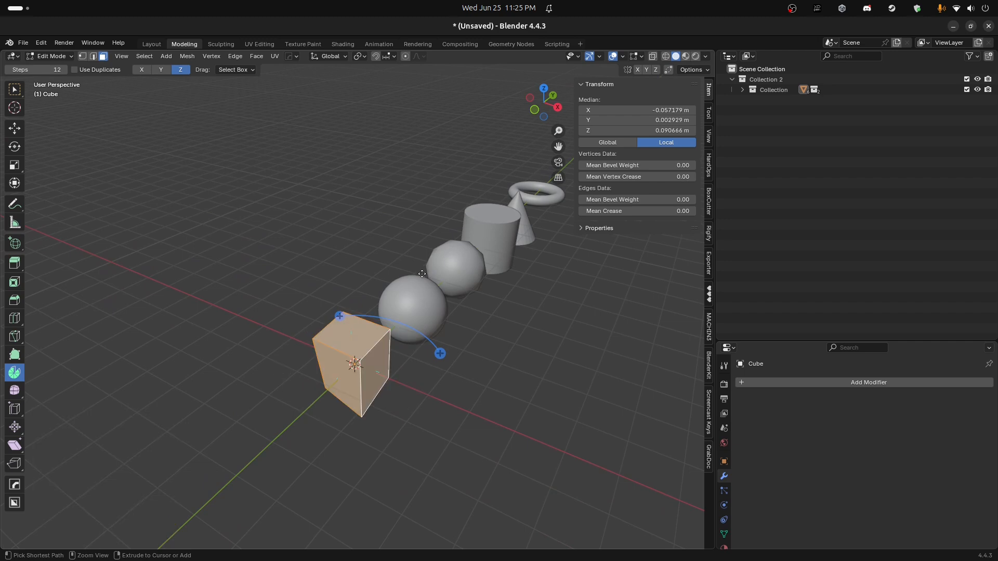
Spin the whole UV sphere mesh around the 3D cursor by 294° in 12 steps with Use Duplicates enabled.
key(Tab)
click(417, 298)
key(Tab)
key(a)
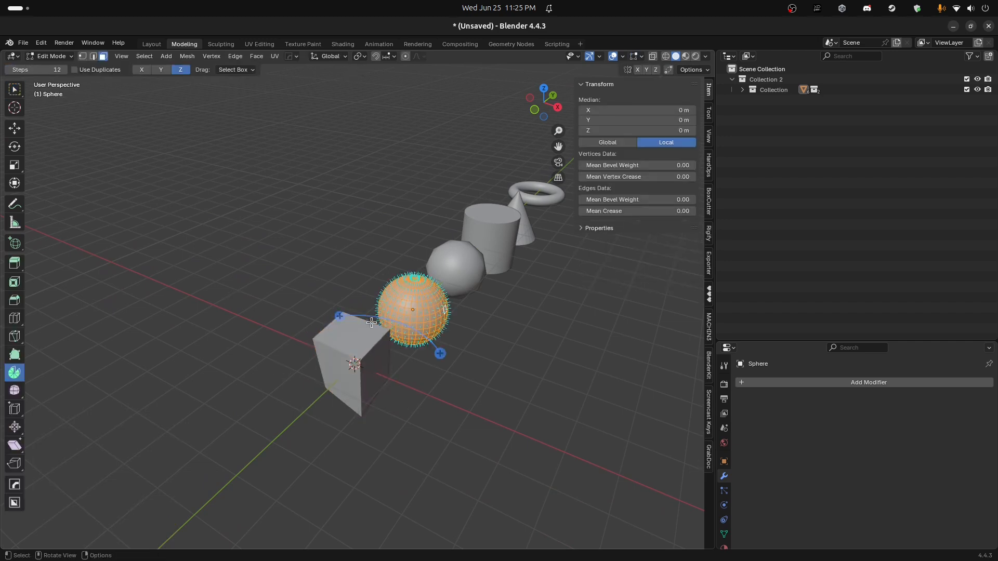
drag(339, 316, 181, 356)
click(97, 439)
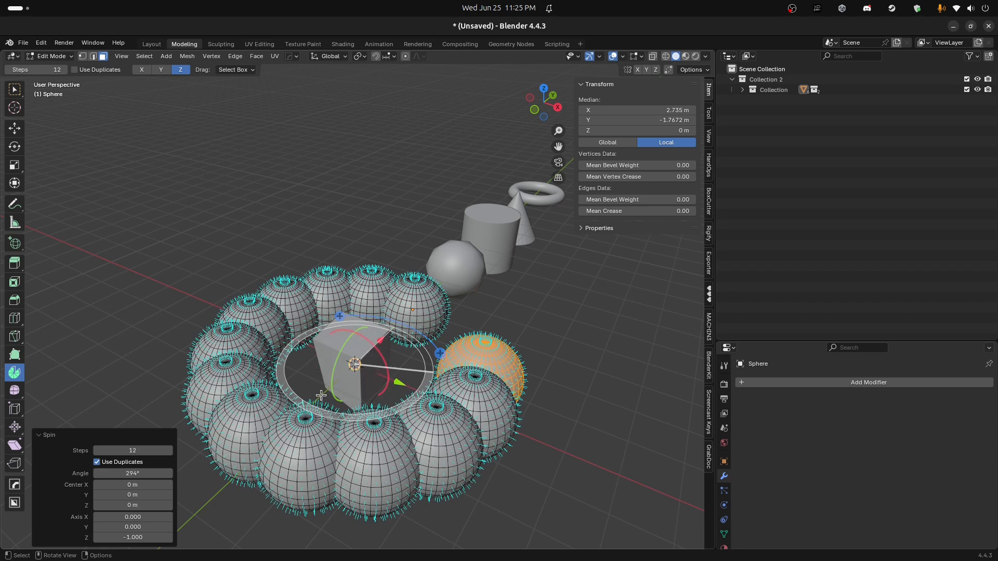
mouse_move(433, 344)
mouse_down()
mouse_move(490, 402)
mouse_move(499, 333)
mouse_move(426, 280)
mouse_move(317, 275)
mouse_move(266, 297)
mouse_move(325, 291)
mouse_move(439, 351)
mouse_up()
key(ctrl+z)
Spin the whole icosphere mesh around the 3D cursor by -280° in 12 steps.
key(Tab)
click(459, 259)
key(Tab)
key(a)
drag(440, 353, 419, 464)
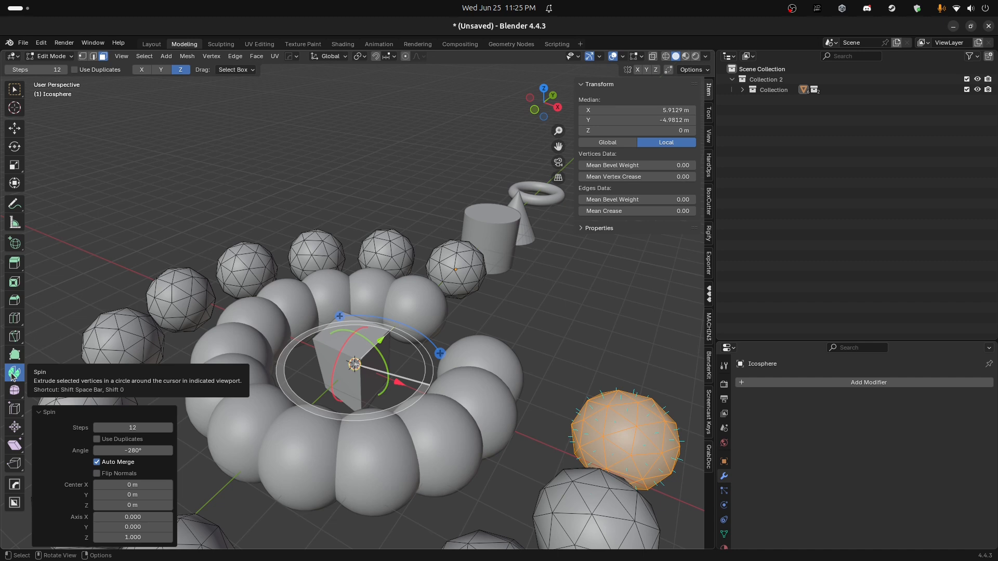
middle_drag(418, 309, 429, 304)
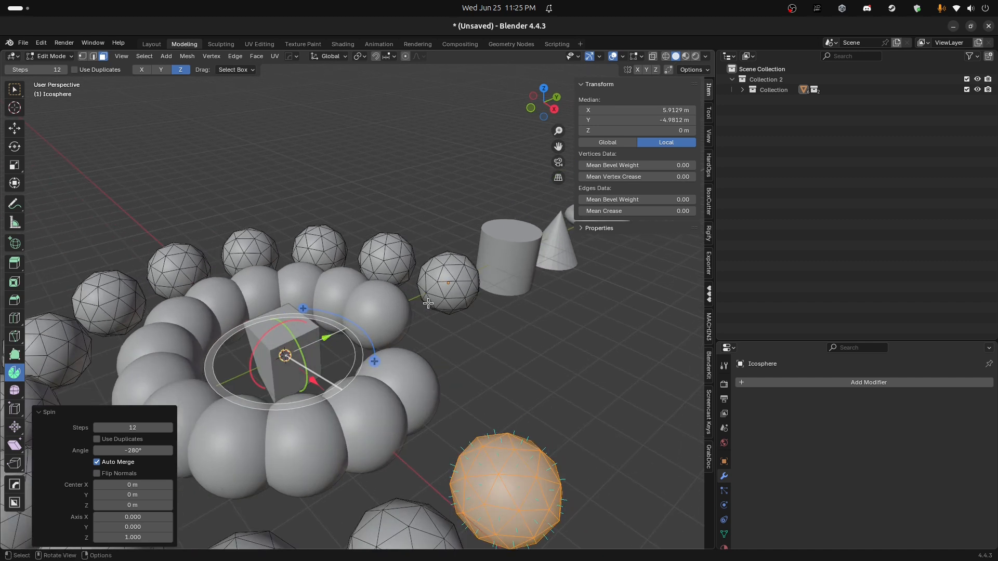
Leave Edit Mode and undo the spins of the icosphere and the UV sphere.
key(Tab)
scroll(422, 317, down, 3)
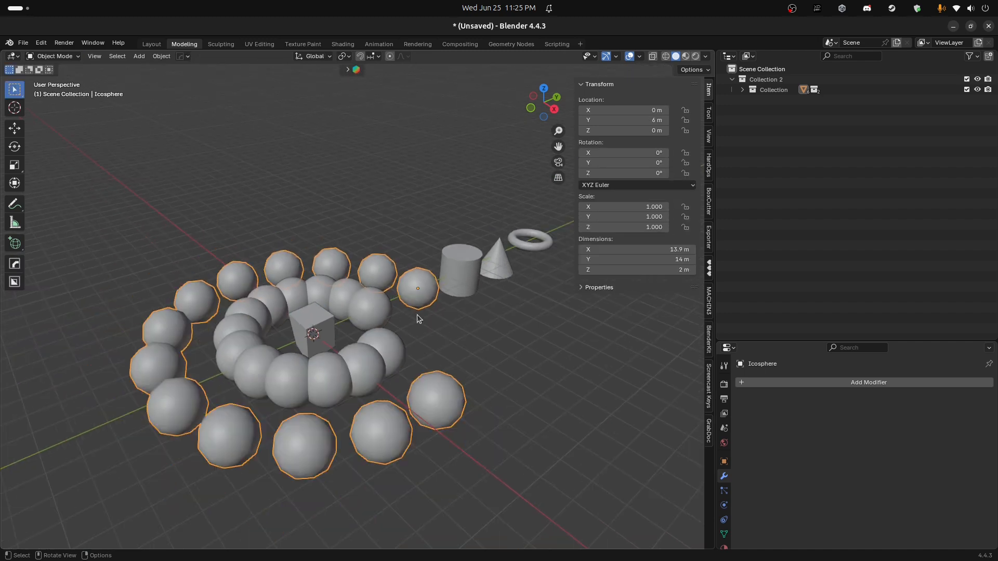
middle_drag(417, 314, 425, 319)
key(ctrl+z)
key(ctrl+z)
key(ctrl+z)
key(ctrl+z)
key(ctrl+z)
key(ctrl+z)
key(ctrl+z)
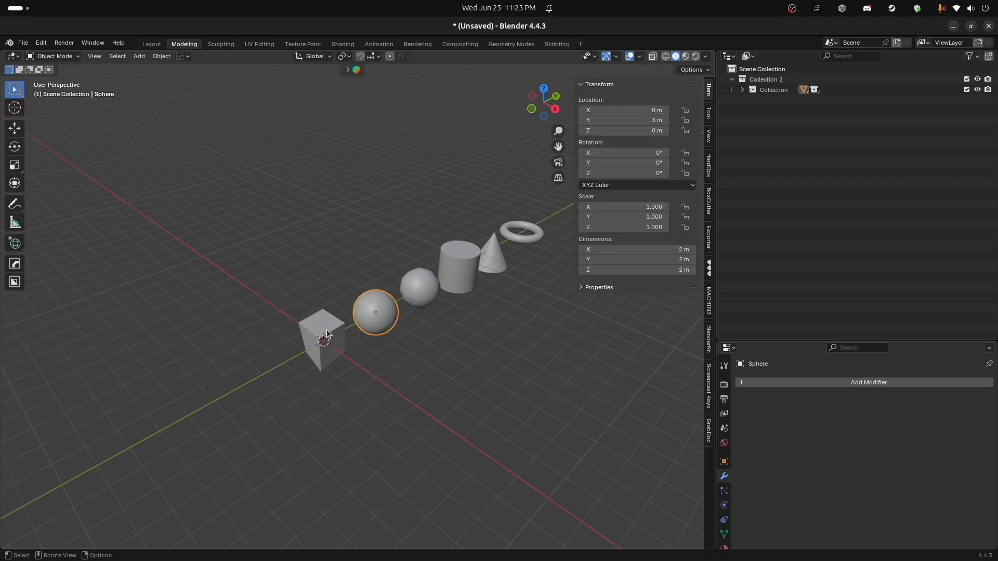
Switch to editing the original cube and add one centred horizontal loop cut around it.
key(Tab)
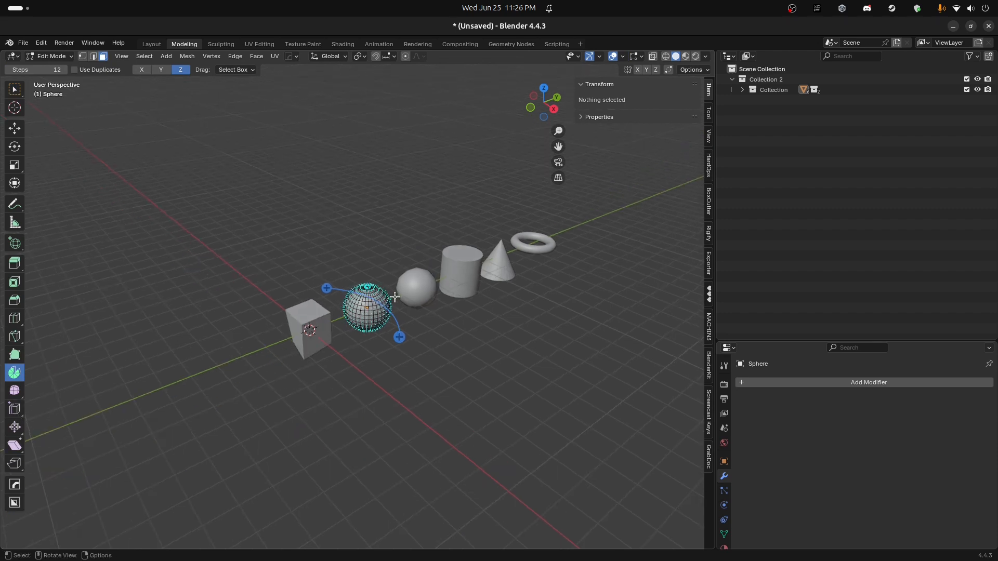
key(Tab)
click(312, 342)
scroll(312, 346, up, 5)
key(Tab)
key(ctrl+r)
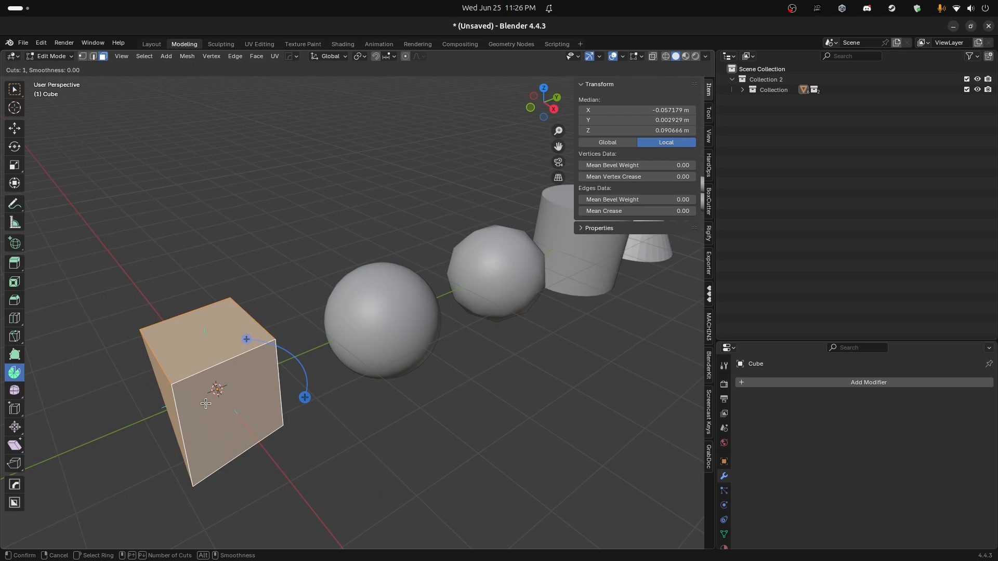
click(180, 414)
right_click(180, 415)
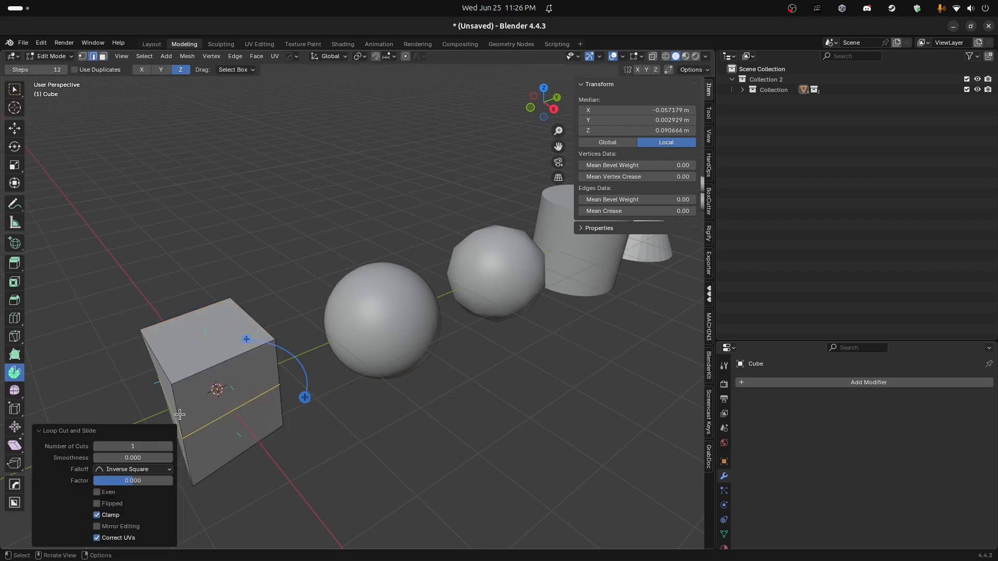
Slide the cube's new edge loop up and down with Edge Slide, finishing near the base at a factor of about 0.667.
click(20, 412)
mouse_move(193, 411)
mouse_down()
mouse_move(186, 377)
mouse_move(190, 416)
mouse_move(186, 379)
mouse_move(189, 398)
mouse_up()
middle_drag(190, 398, 257, 374)
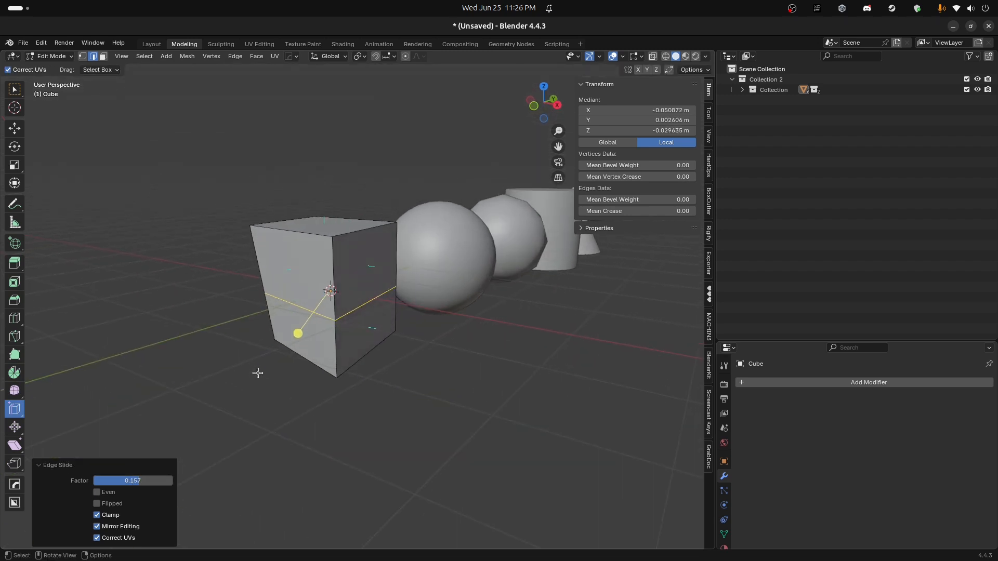
drag(300, 330, 312, 282)
drag(302, 318, 307, 333)
mouse_move(307, 333)
middle_down()
mouse_move(328, 328)
mouse_move(295, 322)
middle_up()
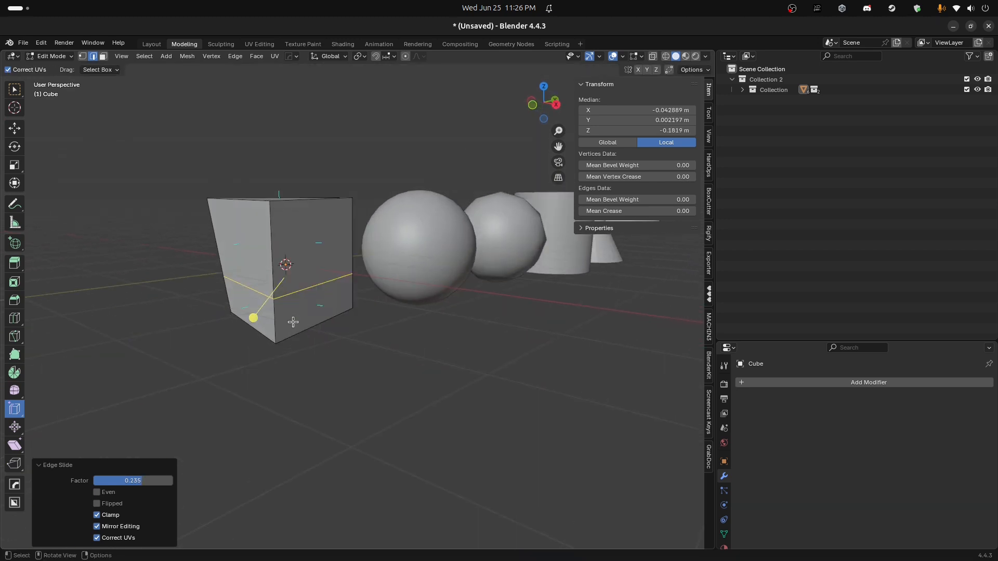
drag(255, 316, 270, 259)
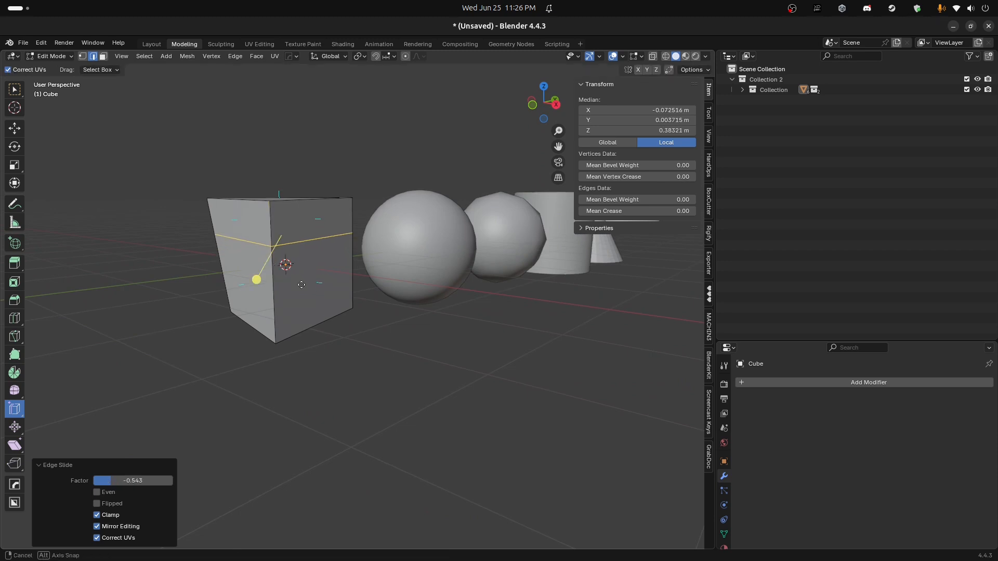
middle_drag(270, 260, 326, 306)
drag(400, 367, 402, 349)
middle_drag(401, 348, 273, 291)
drag(278, 305, 274, 356)
mouse_move(274, 357)
middle_down()
mouse_move(288, 341)
mouse_move(207, 345)
mouse_move(245, 336)
mouse_move(279, 348)
middle_up()
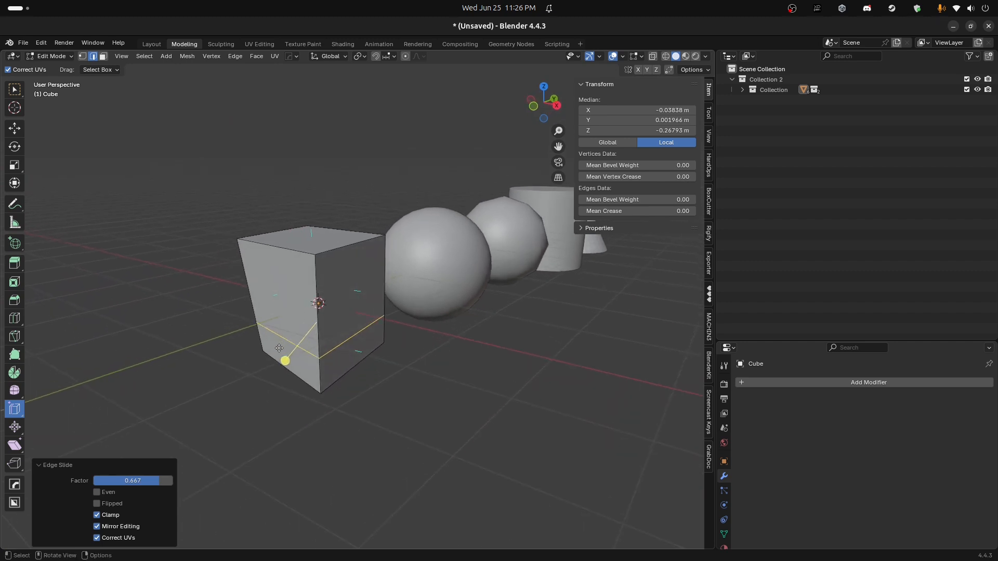
Shrink the cube's edge loop along its normals with Shrink/Fatten at an offset of about -0.0138 m.
click(14, 427)
mouse_move(286, 361)
mouse_down()
mouse_move(306, 361)
mouse_move(298, 362)
mouse_up()
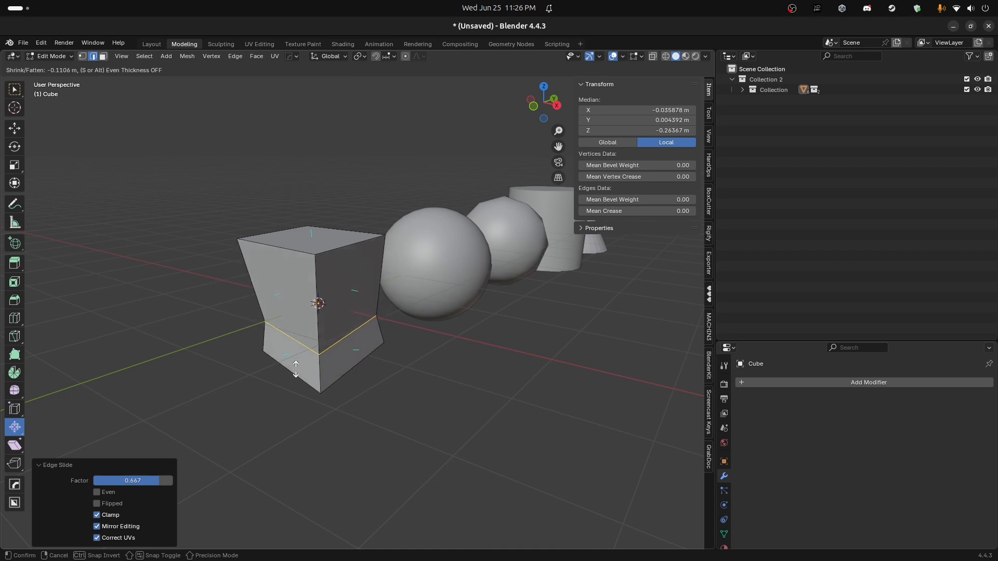
key(Escape)
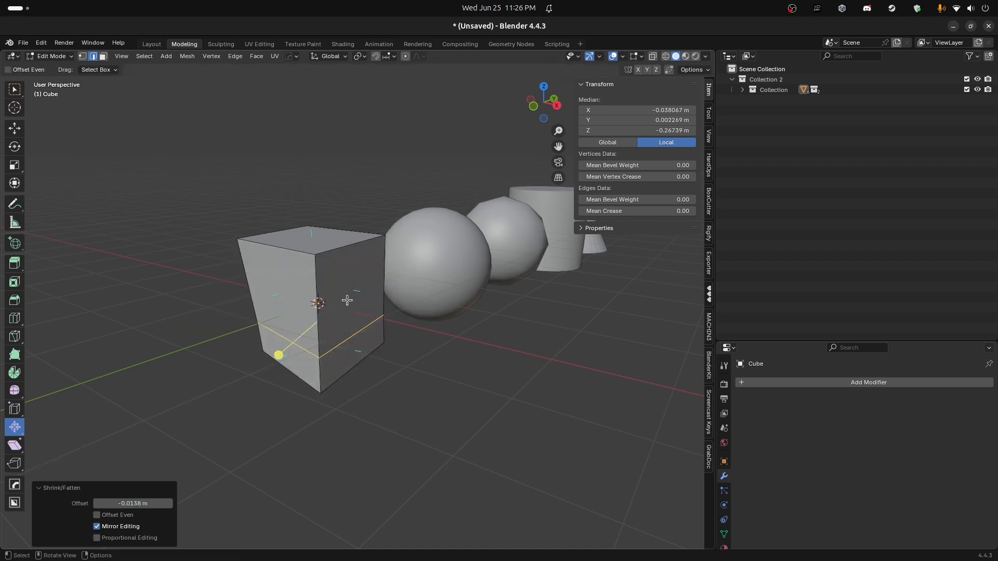
Switch to editing the UV sphere, try Shrink/Fatten on its middle horizontal edge loop and undo it.
key(Tab)
click(422, 276)
key(Tab)
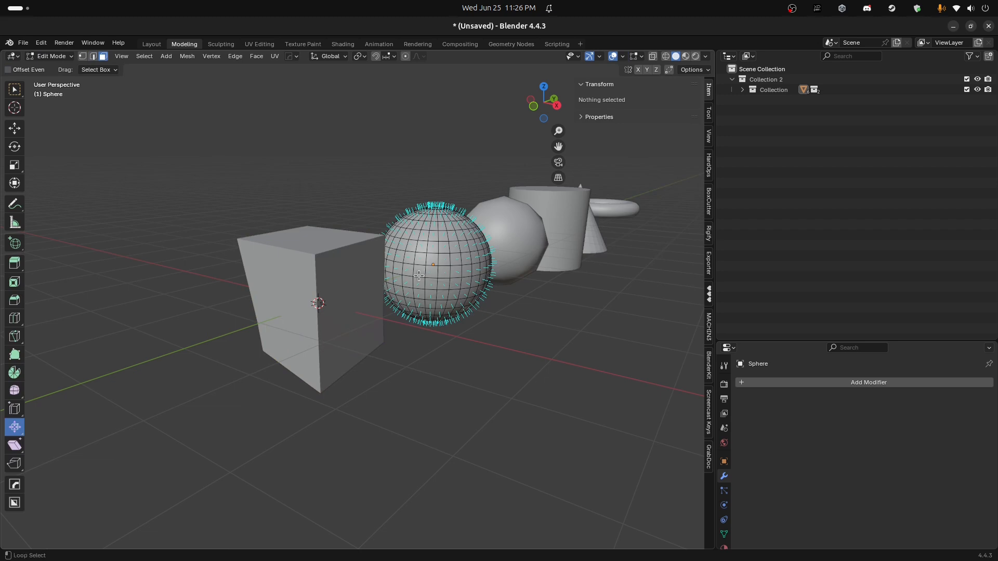
alt+click(422, 274)
key(2)
click(425, 275)
alt+click(430, 278)
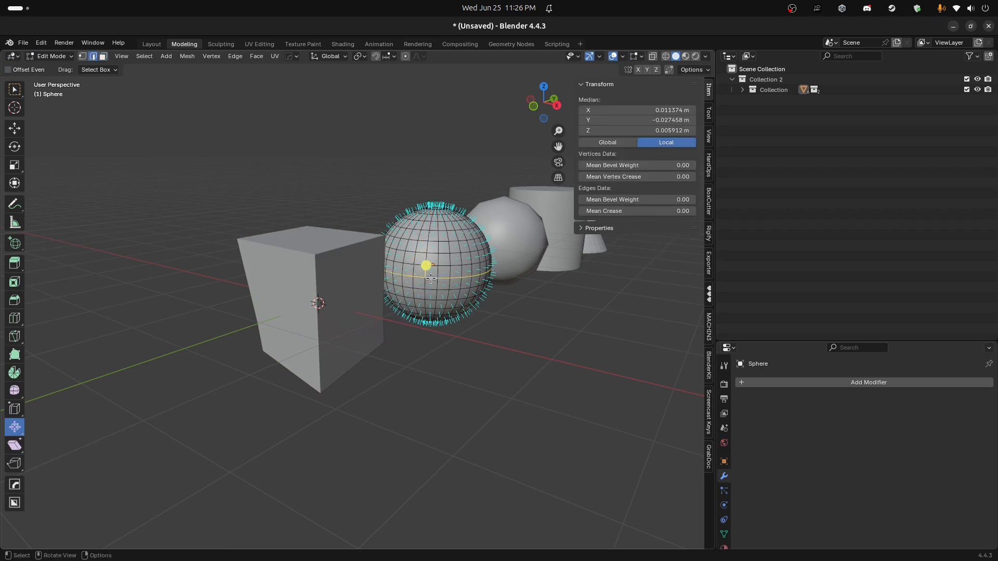
mouse_move(428, 263)
mouse_down()
mouse_move(431, 228)
mouse_move(431, 293)
mouse_move(432, 260)
mouse_up()
key(ctrl+z)
Select a vertical edge loop on the UV sphere and try Shrink/Fatten and scaling on it.
click(452, 248)
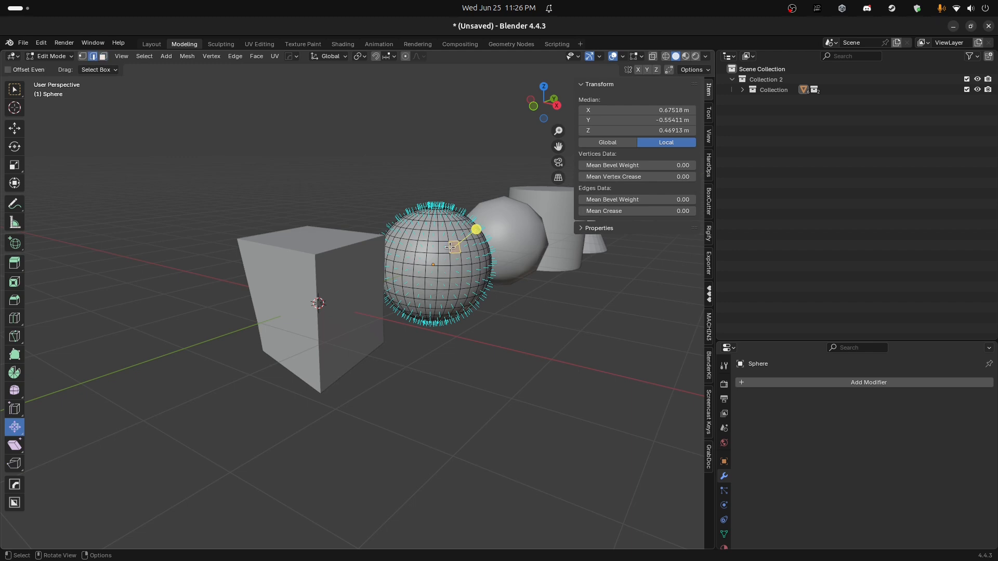
alt+click(442, 299)
drag(457, 287, 457, 285)
key(s)
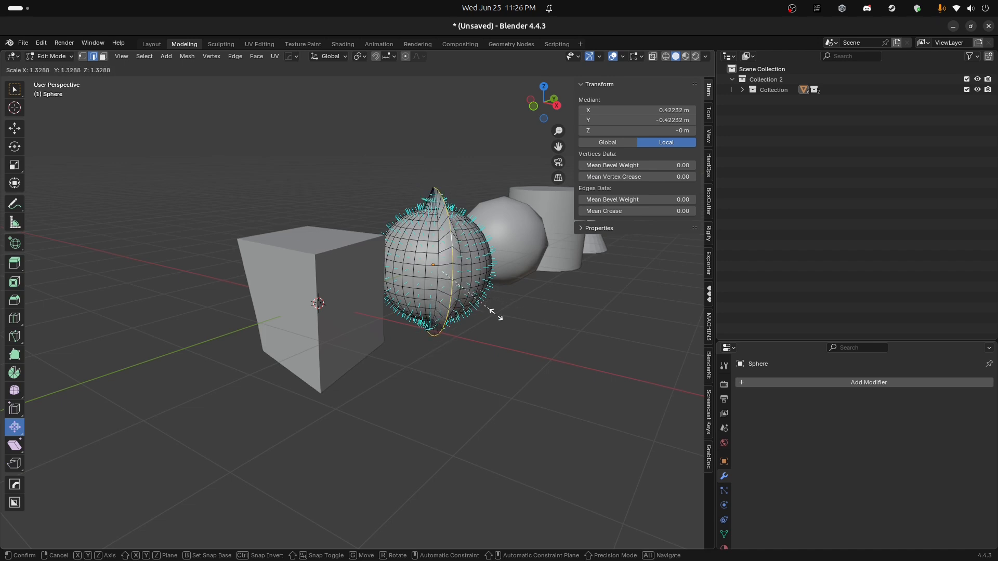
key(Escape)
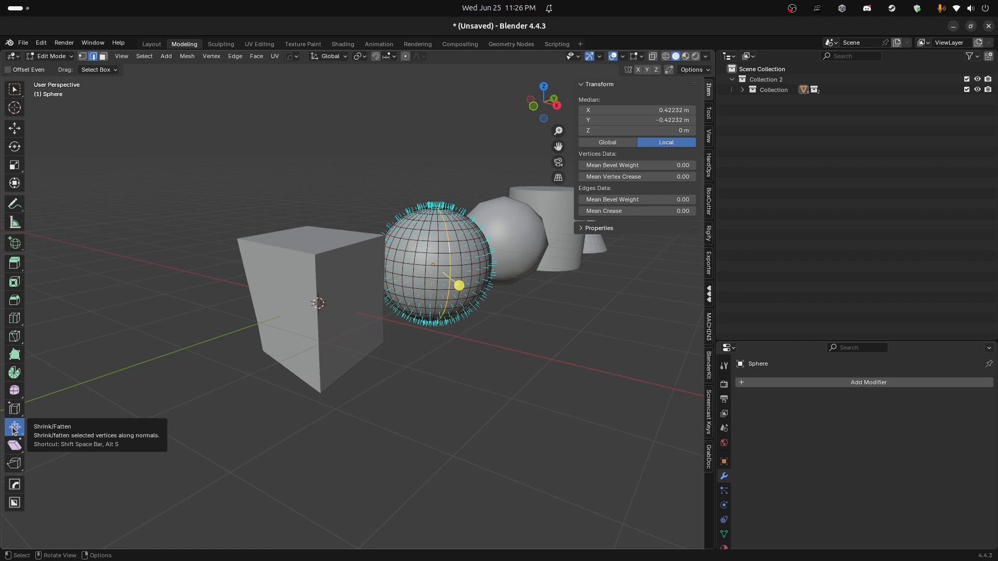
Make Shear the active editing tool, and in Object Mode add a new cube moved -4 m along Y.
click(17, 446)
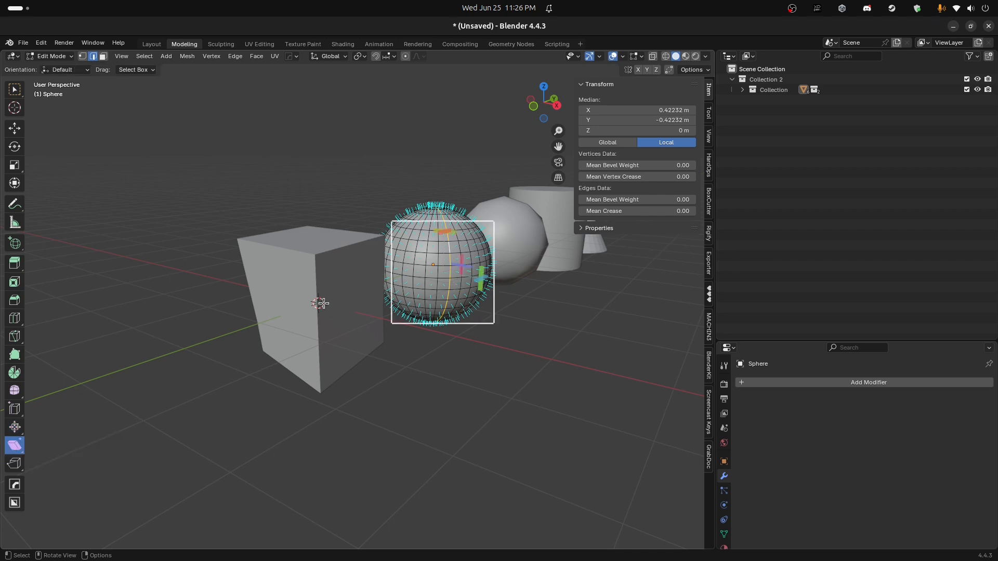
scroll(320, 303, down, 5)
key(Tab)
key(shift+a)
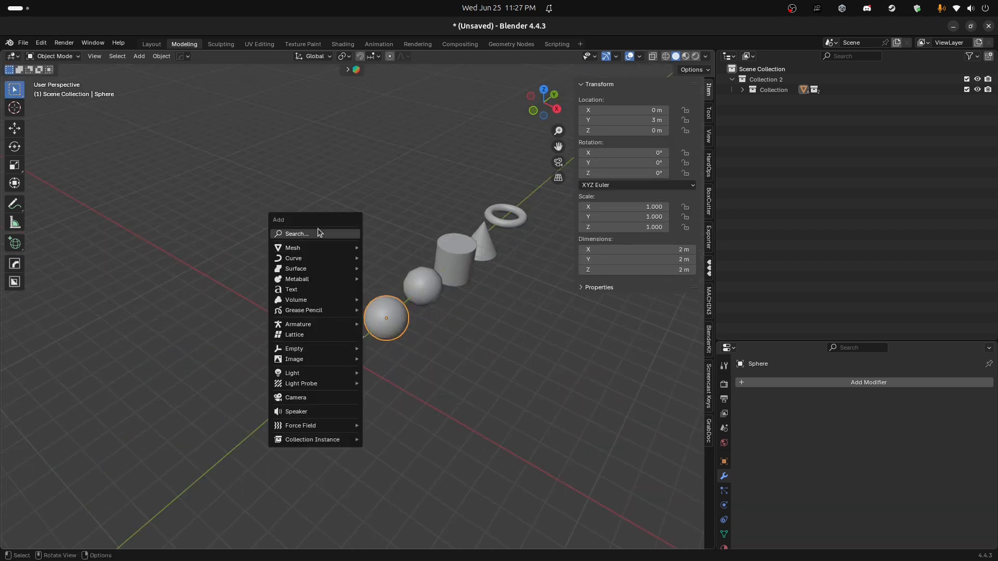
mouse_move(312, 248)
click(388, 258)
text(gx)
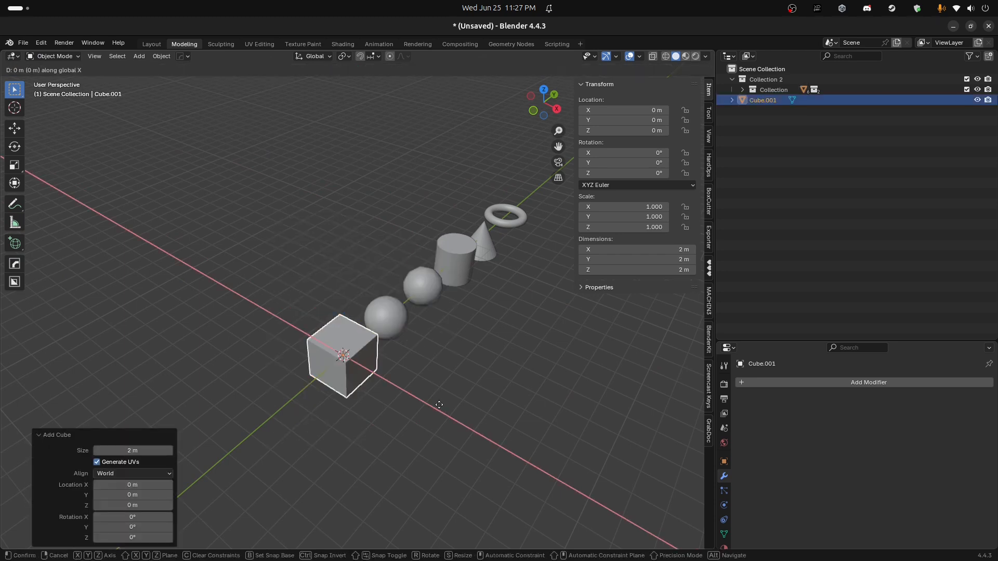
text(y-4)
key(Return)
middle_drag(361, 379, 295, 339)
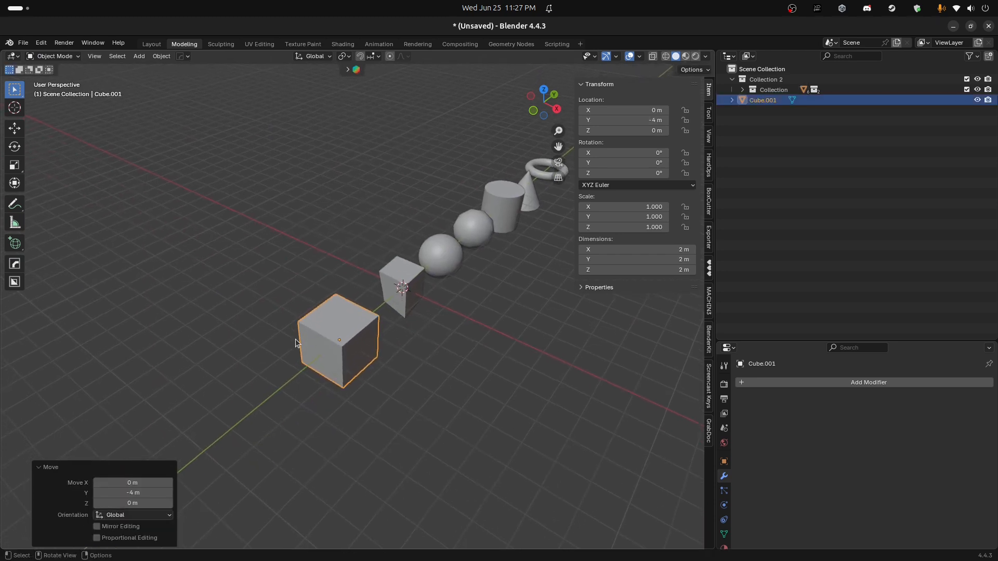
Shear the new cube's whole mesh by an offset of about 0.659 with axis Y and ortho axis X, and return to Object Mode.
key(Tab)
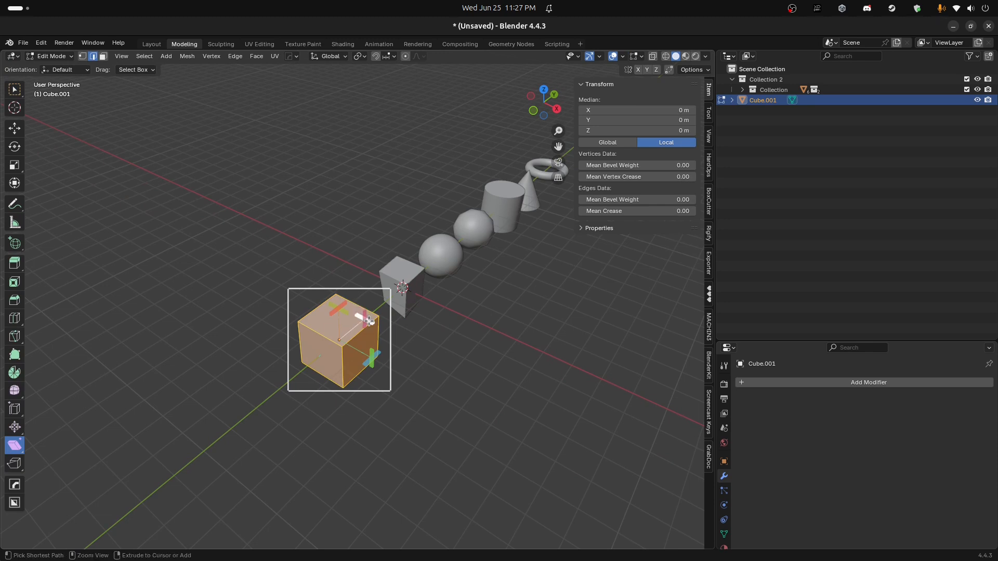
drag(367, 320, 34, 263)
key(ctrl+z)
drag(341, 311, 588, 464)
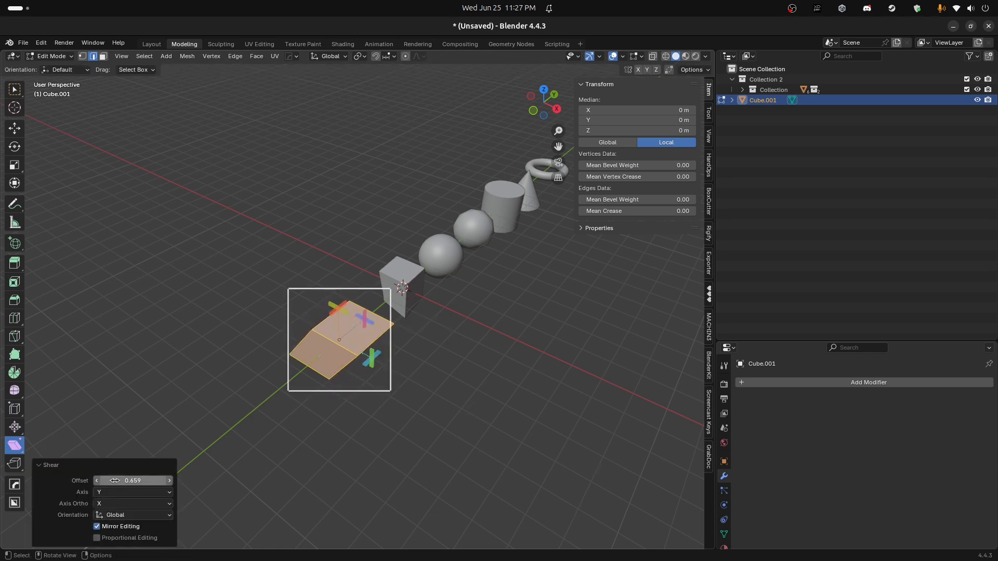
middle_drag(178, 442, 123, 494)
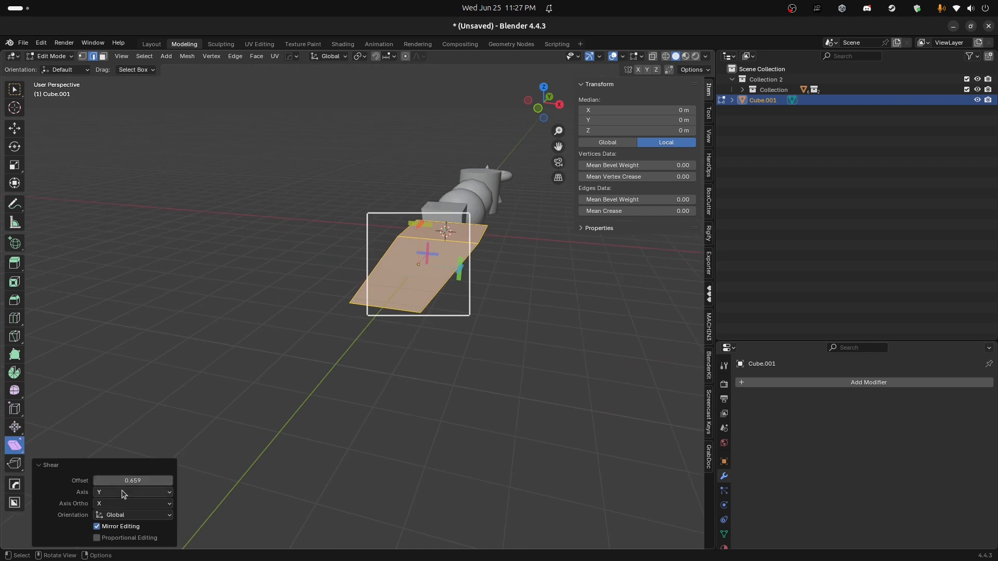
click(123, 493)
middle_drag(425, 338, 344, 337)
key(Tab)
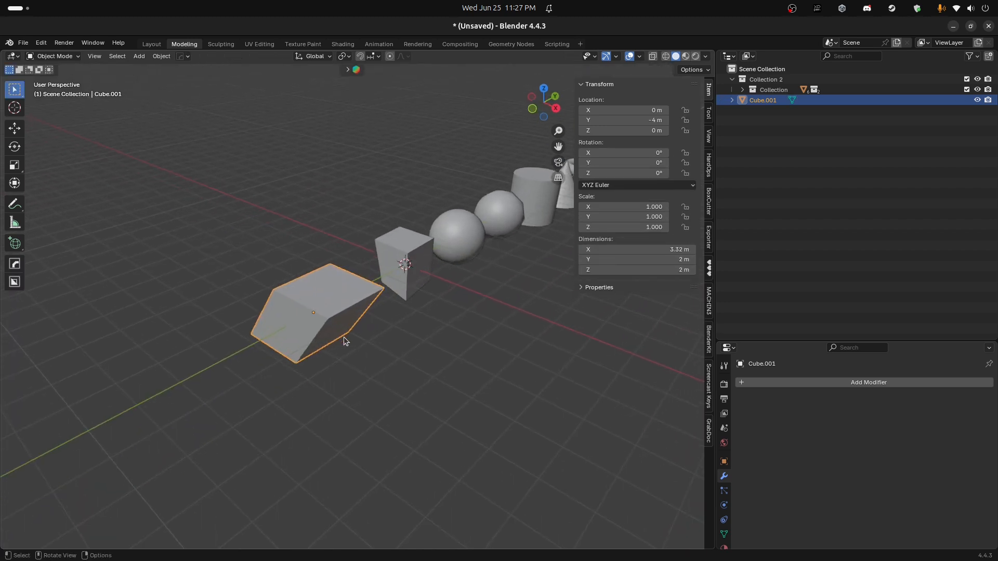
Rip the sheared cube's far top side corner with Rip Region, moving it about 0.131 m in X, -0.334 m in Y and -0.559 m in Z.
key(Tab)
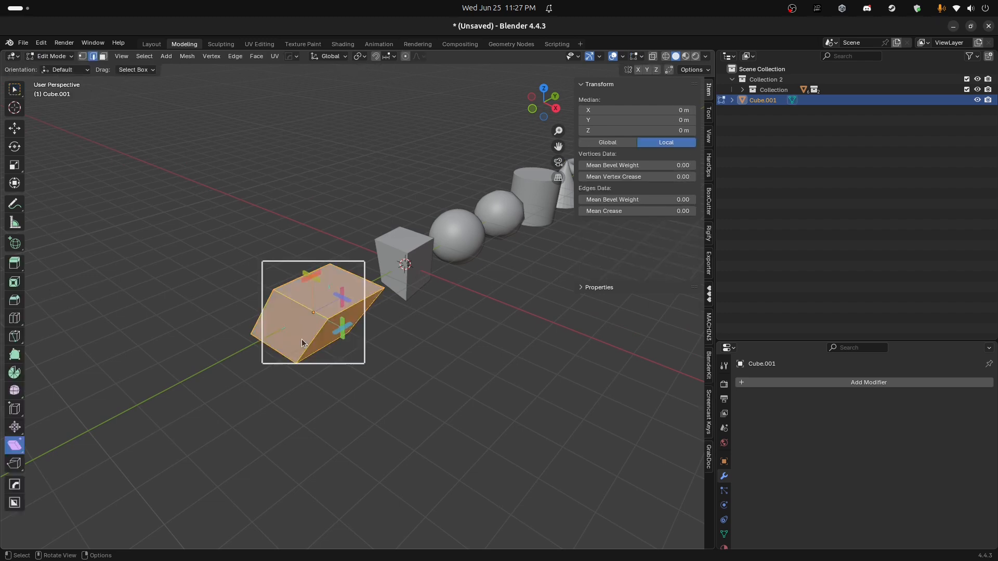
click(14, 463)
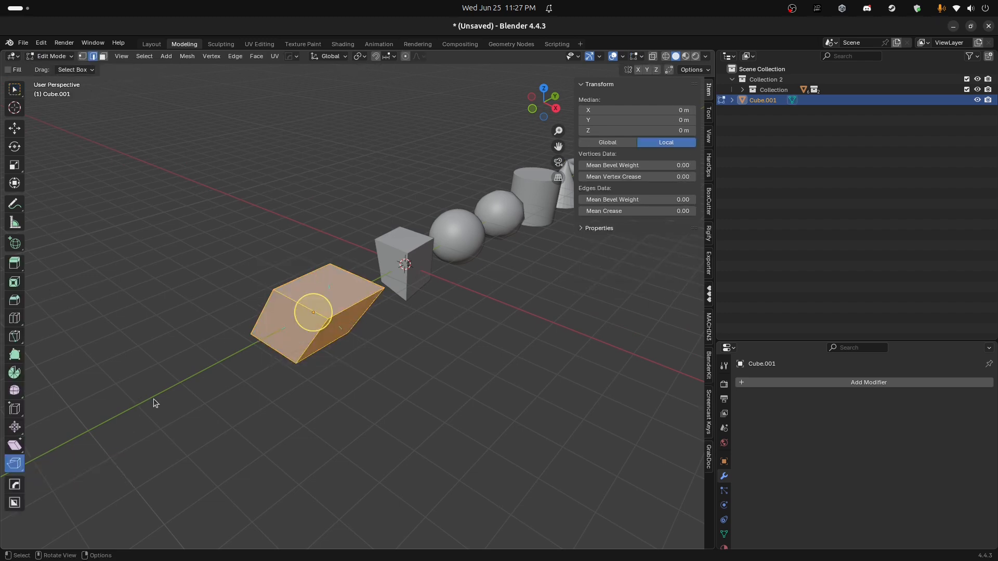
click(382, 290)
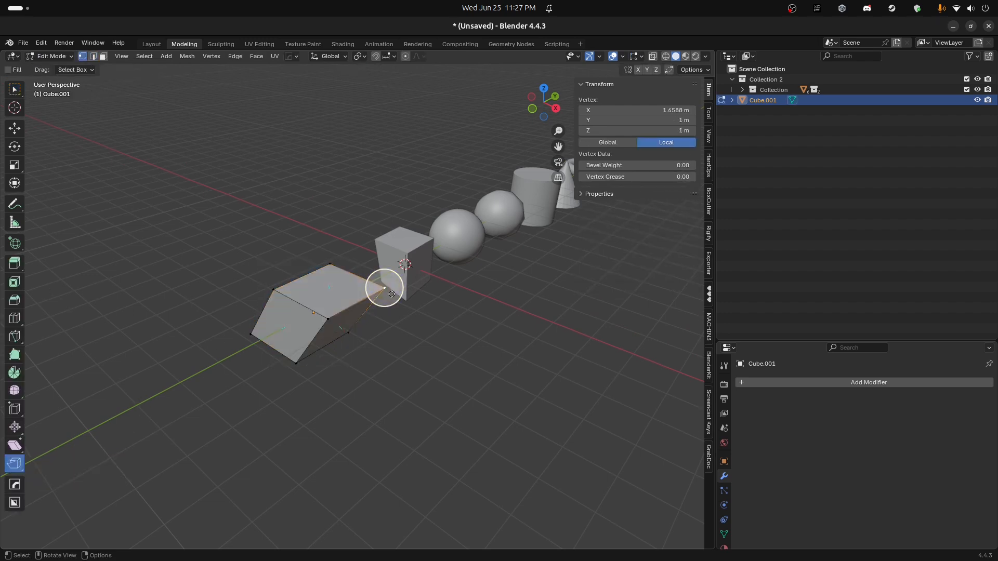
drag(383, 289, 379, 311)
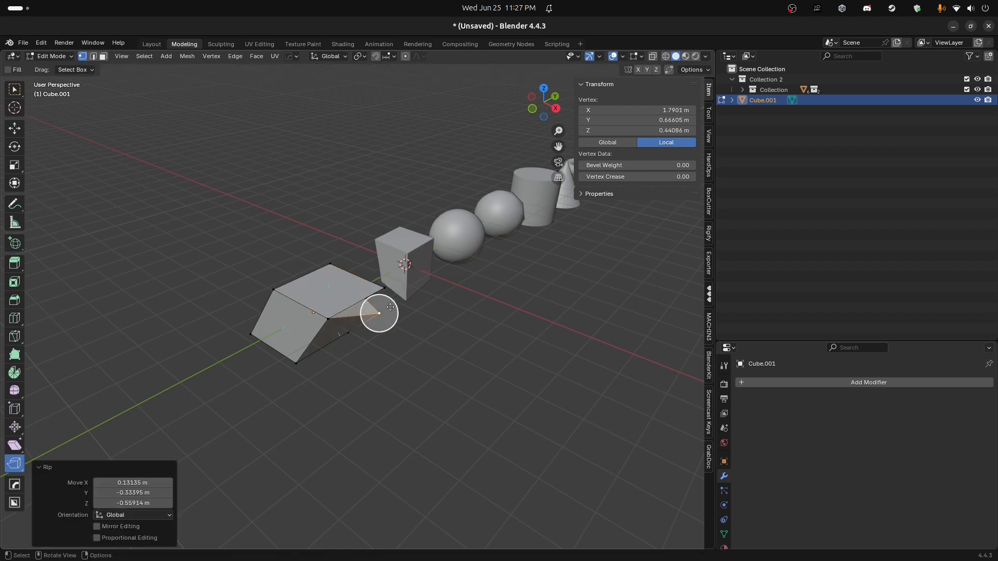
Rip the sheared cube's near top corner and move the side face's corner vertex outward and down.
scroll(278, 324, up, 2)
click(316, 326)
drag(314, 327, 335, 365)
click(316, 331)
key(w)
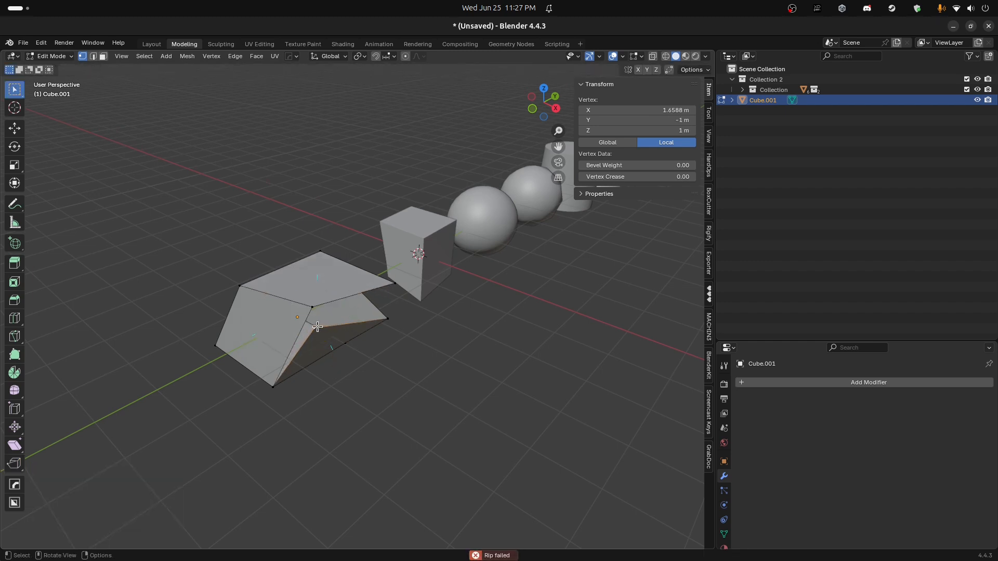
key(g)
click(344, 374)
middle_drag(345, 374, 356, 351)
Rip the two front top corner vertices of the sheared cube with Rip Region and pull them upward.
click(323, 325)
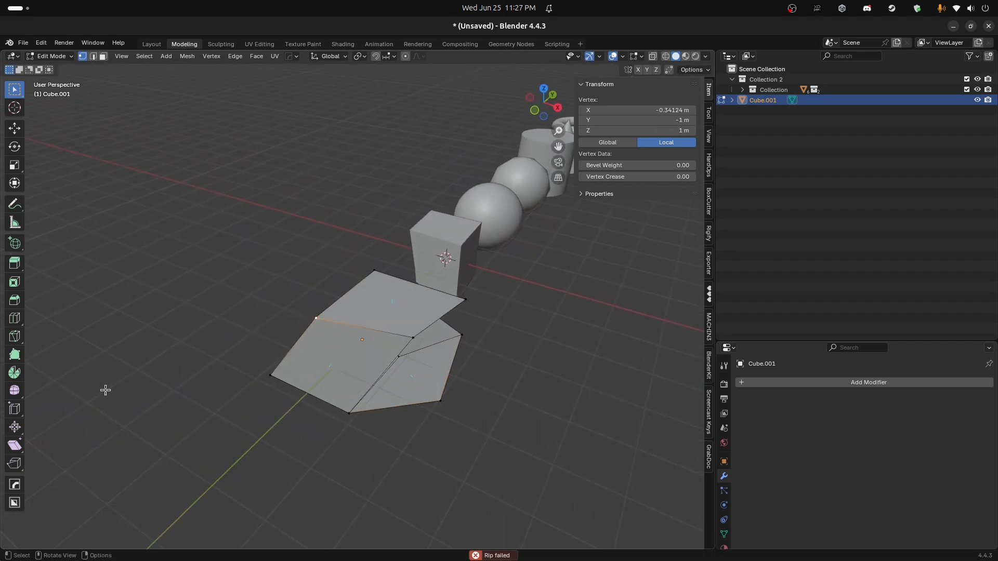
click(14, 463)
drag(316, 316, 335, 299)
click(412, 337)
drag(416, 340, 416, 302)
middle_drag(456, 346, 412, 349)
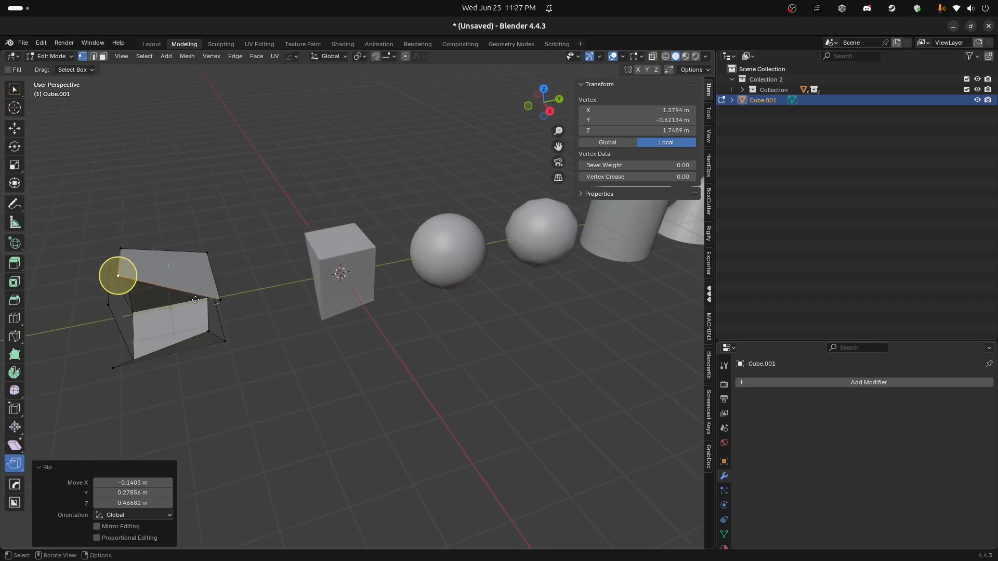
Rip the top face's free side corner and move it inward to open the sheared cube further.
click(220, 299)
drag(224, 290, 207, 272)
key(g)
mouse_move(207, 271)
middle_down()
mouse_move(179, 200)
mouse_move(348, 224)
mouse_move(281, 286)
mouse_move(195, 282)
mouse_move(226, 272)
middle_up()
drag(325, 318, 344, 312)
middle_drag(344, 311, 320, 322)
Try to rip the top face's remaining rear corner vertex and clear the selection.
click(248, 249)
drag(246, 250, 278, 254)
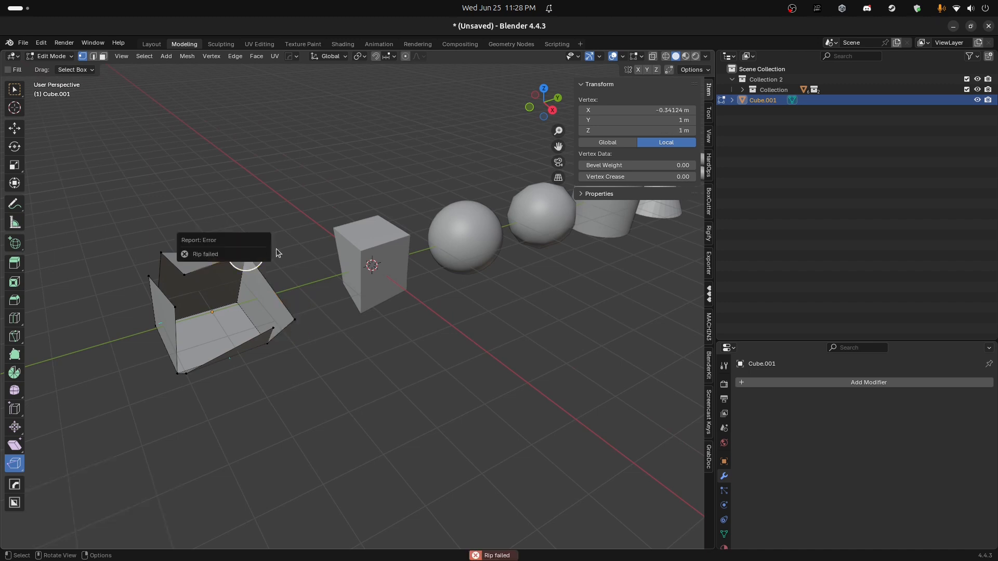
key(w)
key(alt+a)
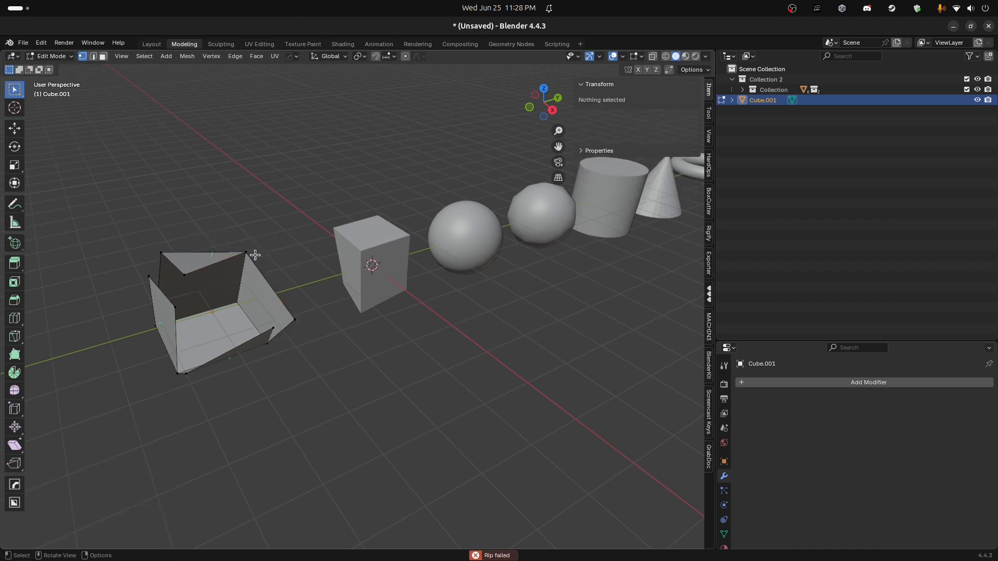
Try to rip the opened cube's rear top corner vertex with the Rip Region tool.
click(15, 463)
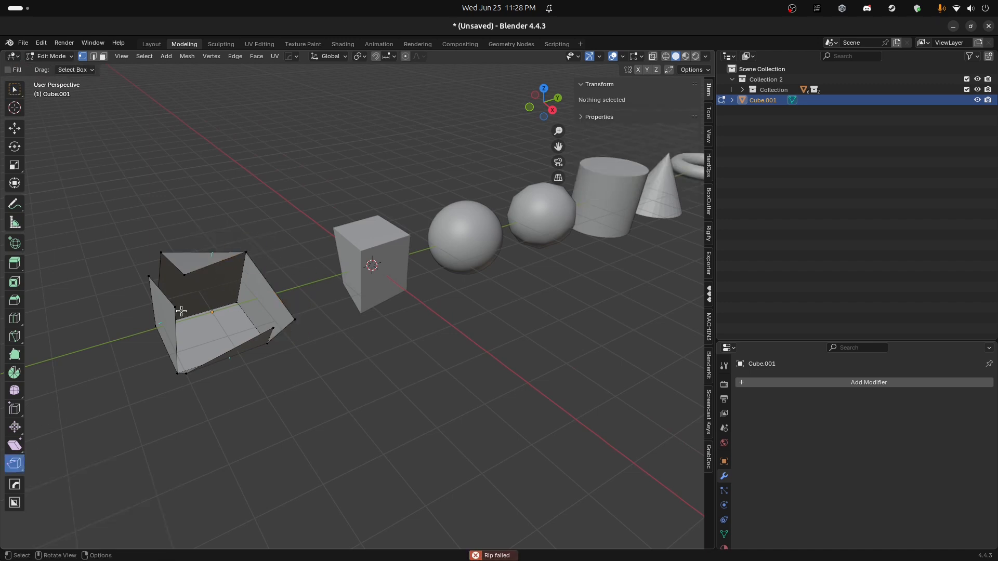
click(244, 250)
drag(245, 250, 264, 260)
scroll(177, 255, up, 5)
scroll(215, 245, down, 4)
shift+middle_drag(216, 245, 291, 265)
middle_drag(291, 264, 258, 255)
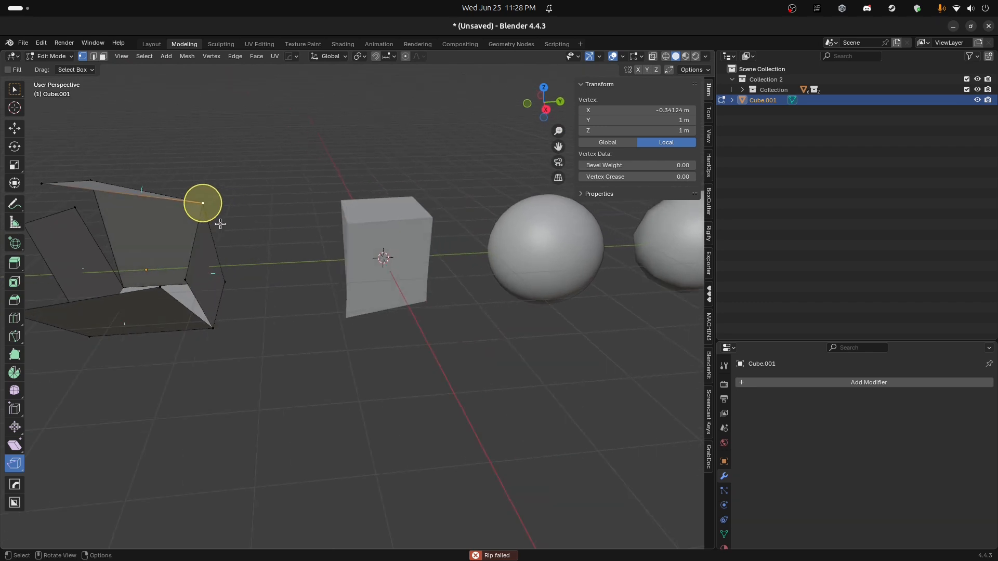
drag(202, 203, 212, 203)
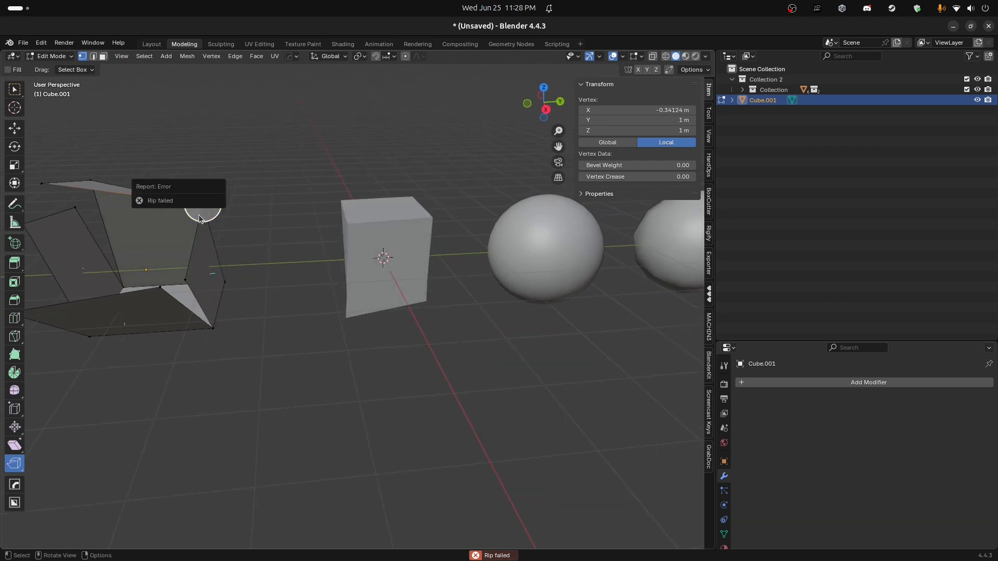
Pull the opened cube's rear top corner vertex upward and outward, and undo that move.
key(w)
key(g)
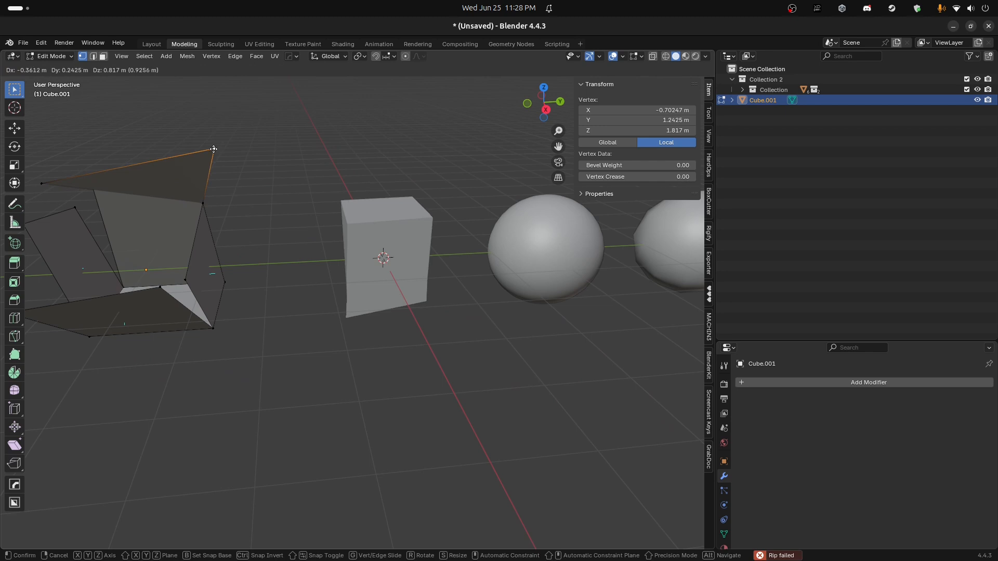
click(210, 149)
middle_drag(211, 148, 299, 283)
key(ctrl+z)
middle_drag(407, 297, 379, 221)
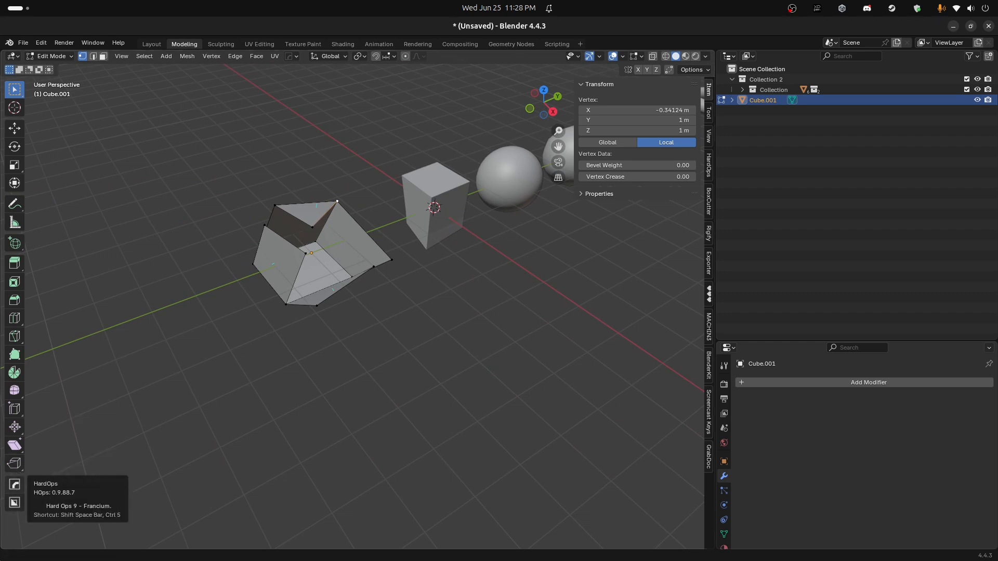
Return the opened cube to Object Mode and enlarge the Properties editor.
middle_drag(307, 352, 332, 310)
key(Tab)
scroll(365, 294, down, 4)
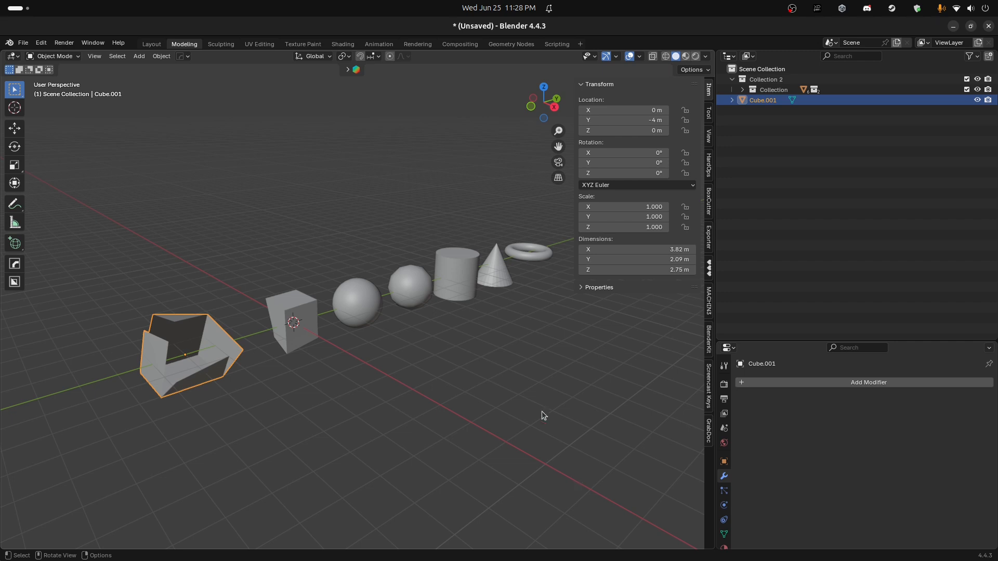
drag(759, 343, 760, 191)
Put the smooth sphere into Edit Mode and select a square patch of three by three vertices on its front.
key(Tab)
click(350, 297)
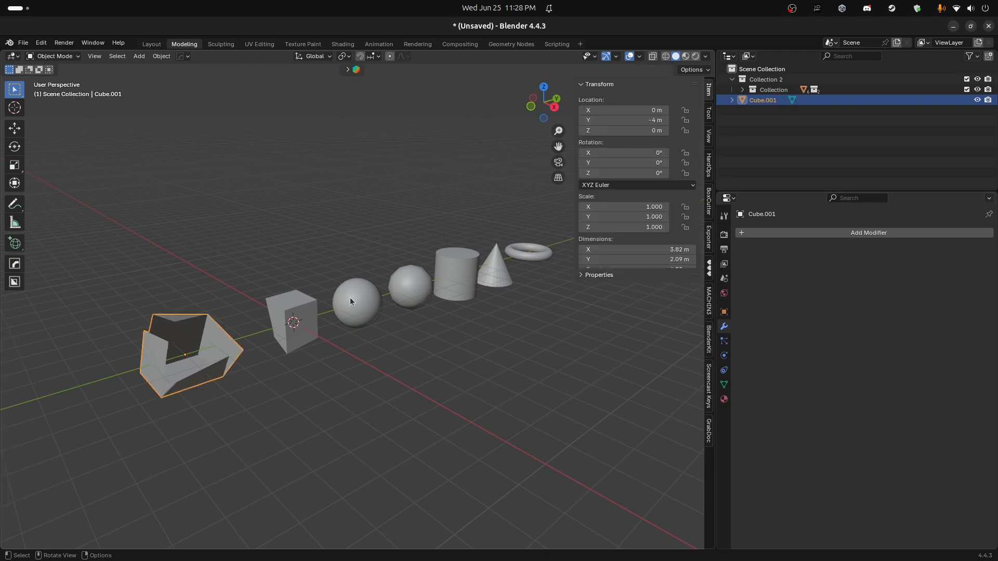
key(Tab)
scroll(351, 297, up, 4)
click(350, 298)
key(Tab)
alt+click(350, 299)
scroll(348, 311, up, 3)
drag(301, 293, 394, 379)
scroll(394, 363, down, 5)
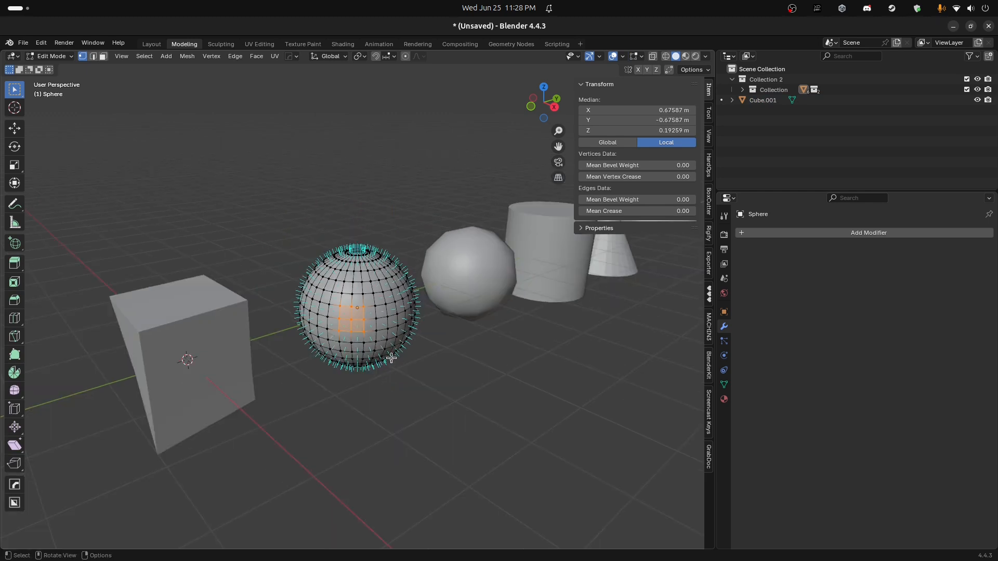
scroll(394, 351, up, 4)
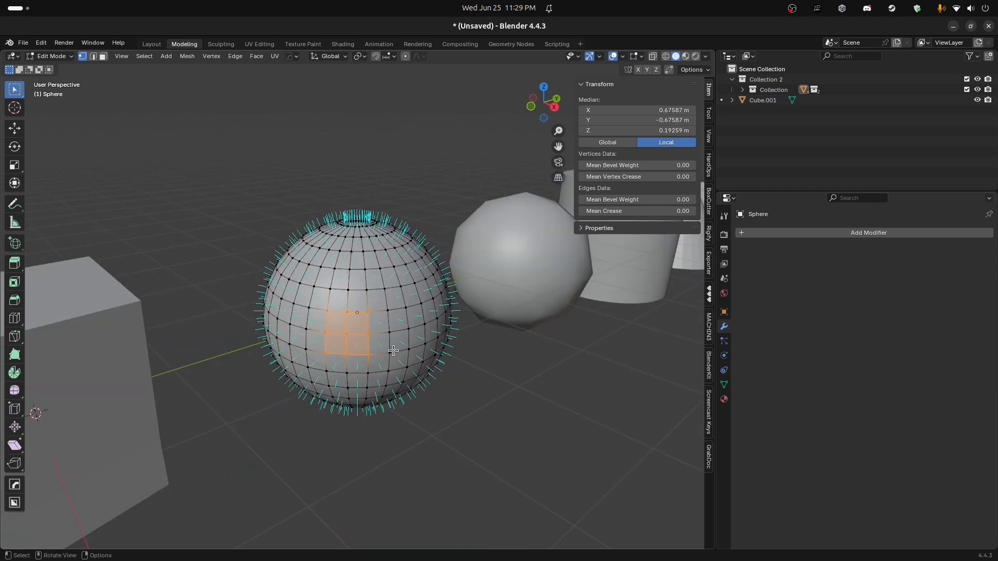
Add a vertex group to the sphere's mesh data and name it "vert group".
click(724, 385)
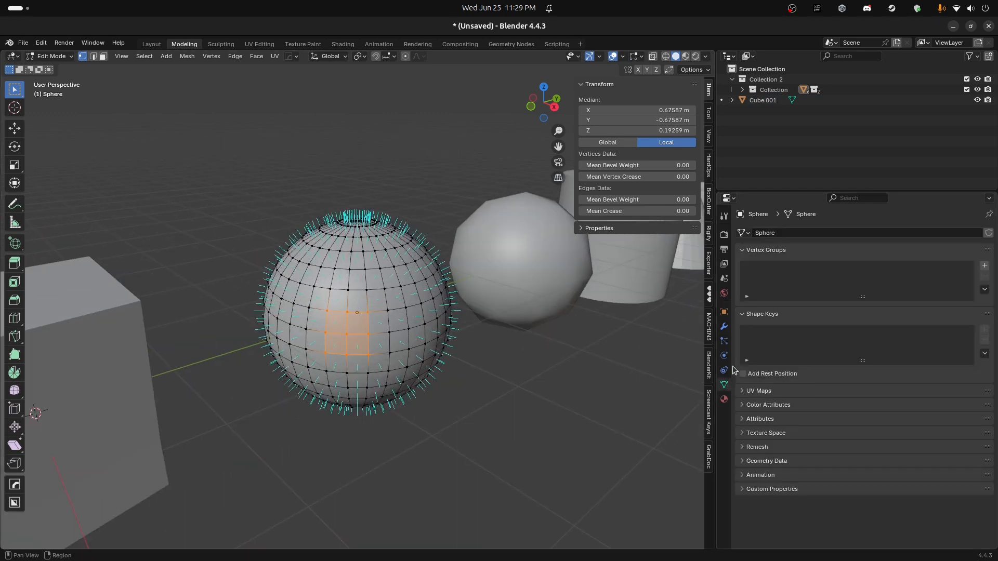
click(985, 266)
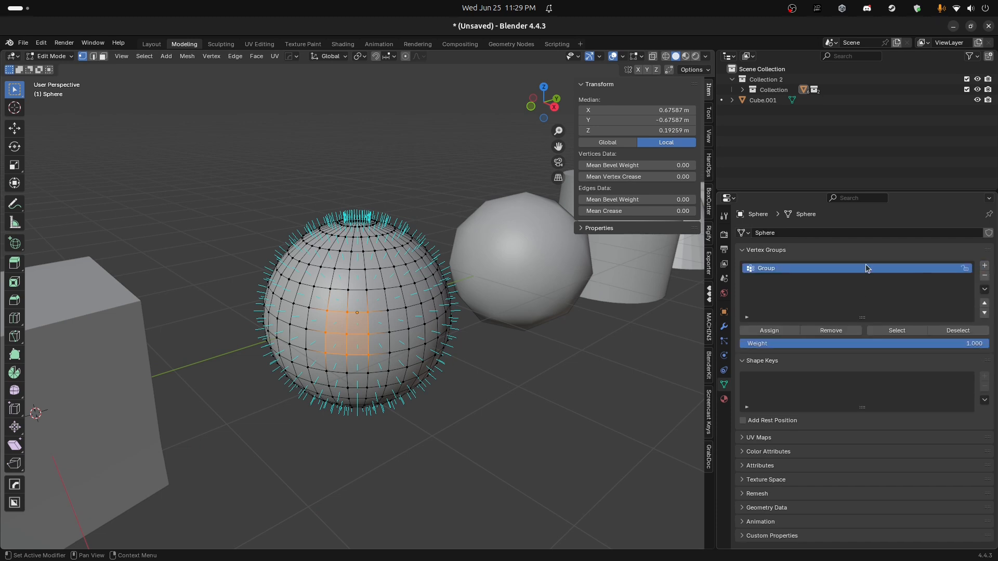
double_click(775, 268)
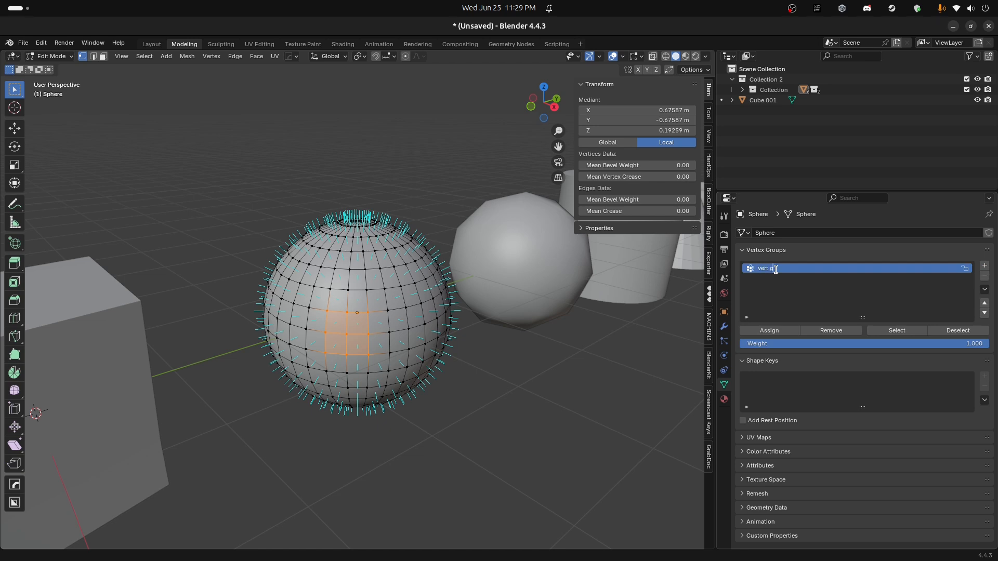
text(vert group)
key(Return)
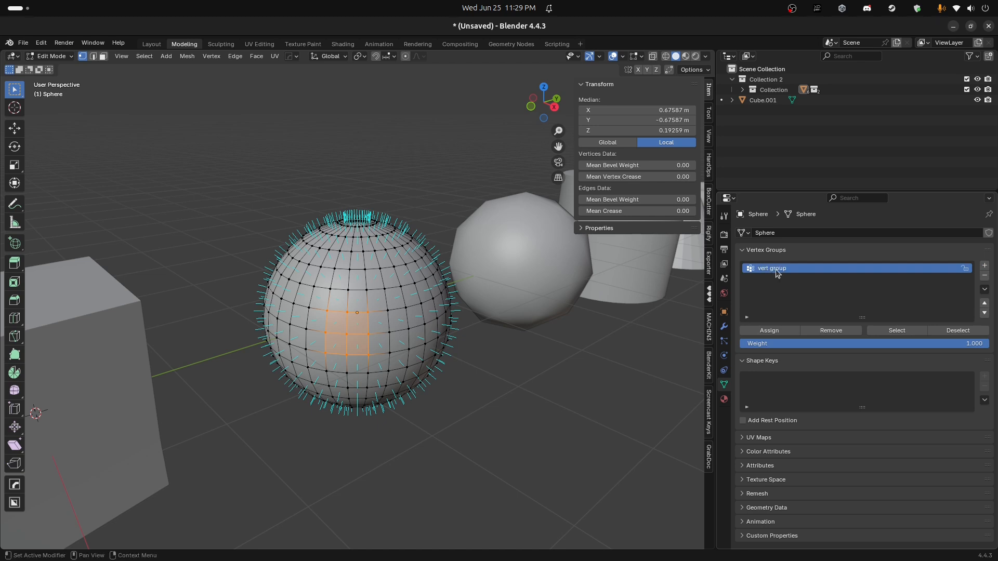
Assign the selected patch to the vertex group, deselect its vertices and return to Object Mode.
click(945, 333)
key(Tab)
key(Tab)
key(Tab)
Switch Edit Mode on and off for the cone, the cylinder and the torus in turn.
double_click(619, 216)
click(504, 240)
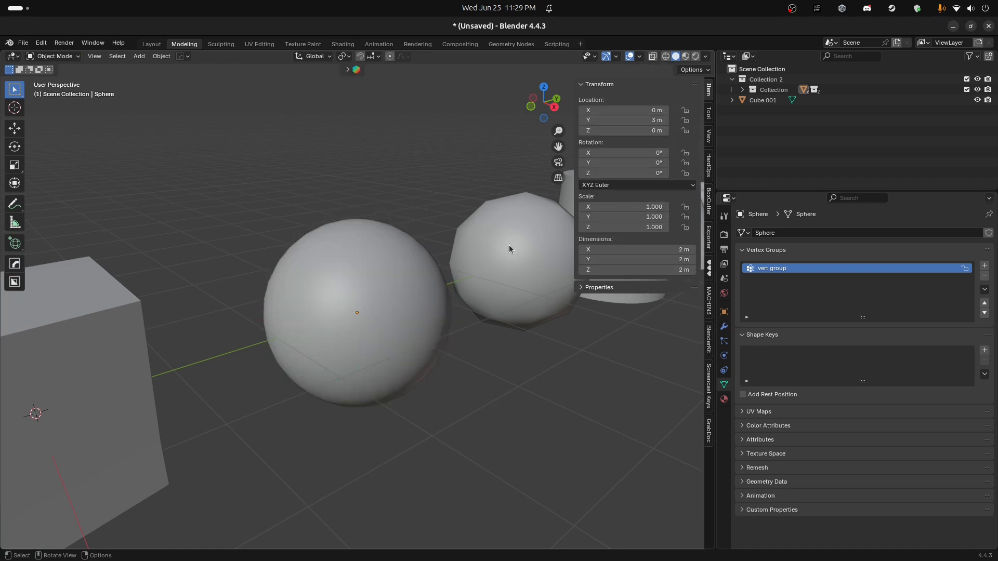
scroll(510, 245, down, 6)
click(512, 260)
key(Tab)
key(Tab)
click(492, 267)
key(Tab)
key(Tab)
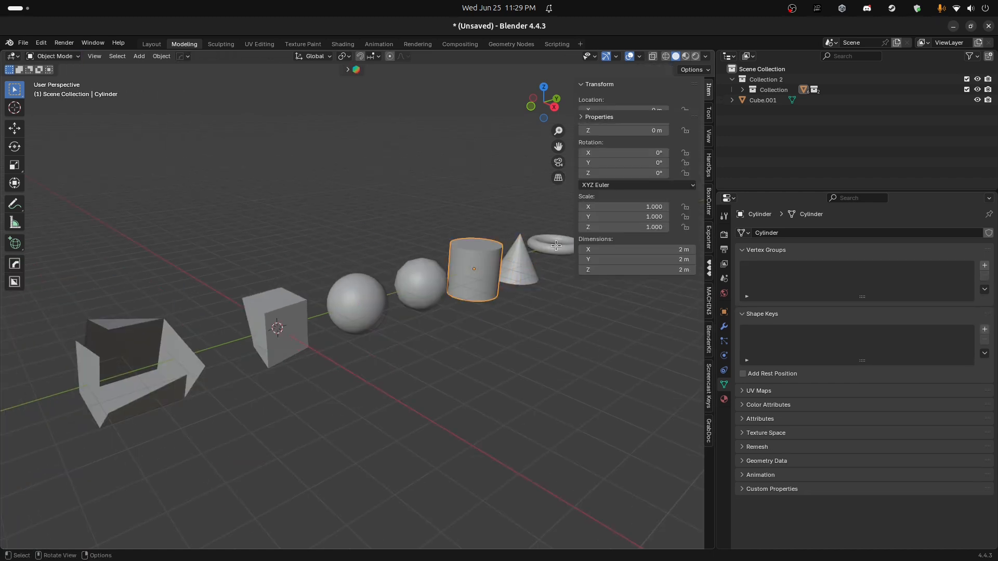
click(541, 252)
key(Tab)
key(Tab)
Put the smooth sphere back into Edit Mode and select the vertices stored in "vert group".
click(342, 305)
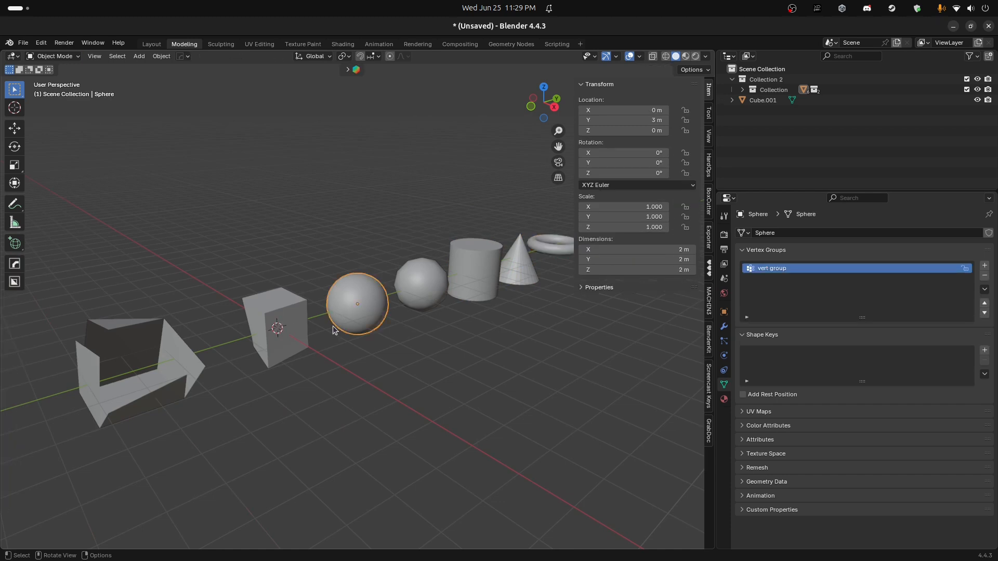
key(Tab)
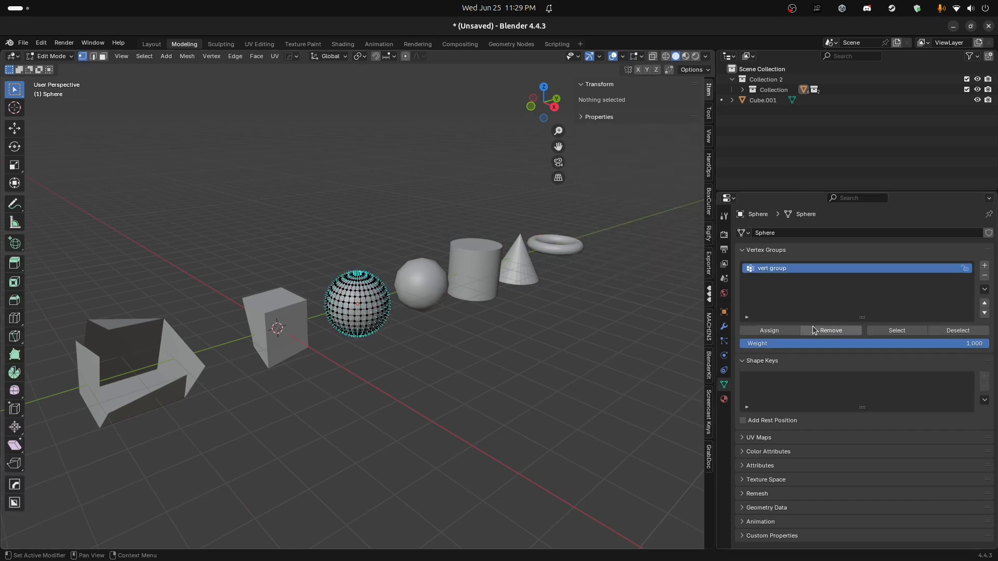
click(910, 332)
scroll(490, 334, up, 2)
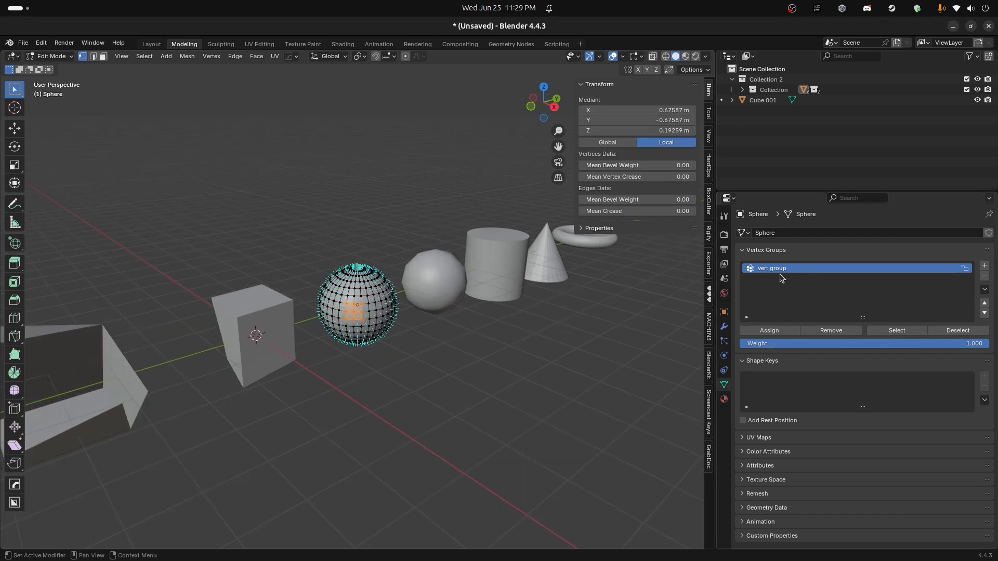
scroll(482, 332, up, 2)
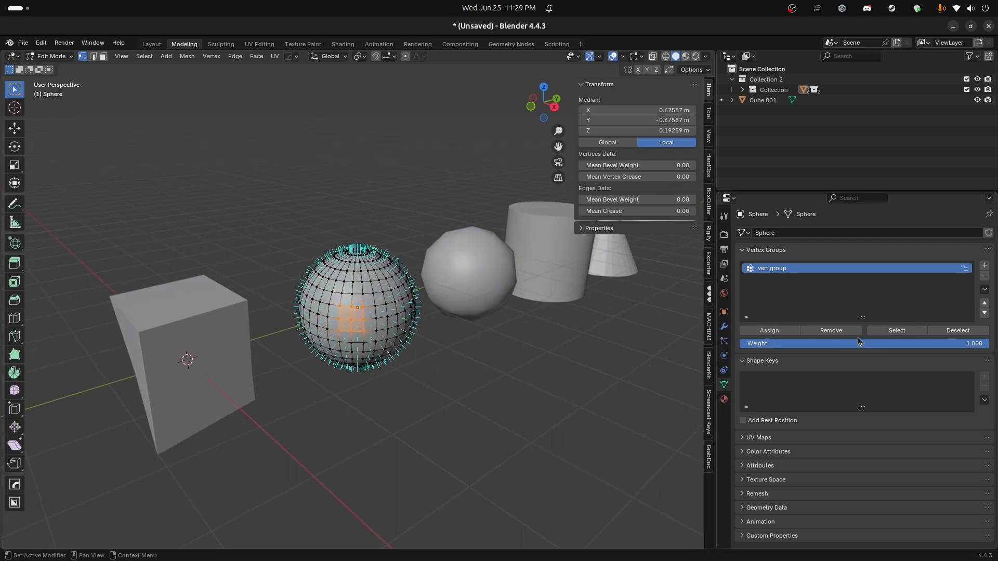
Move the grouped vertices outward by about 0.93 m in X and -0.30 m in Y, and undo the move.
key(g)
right_click(464, 374)
middle_drag(441, 374, 475, 374)
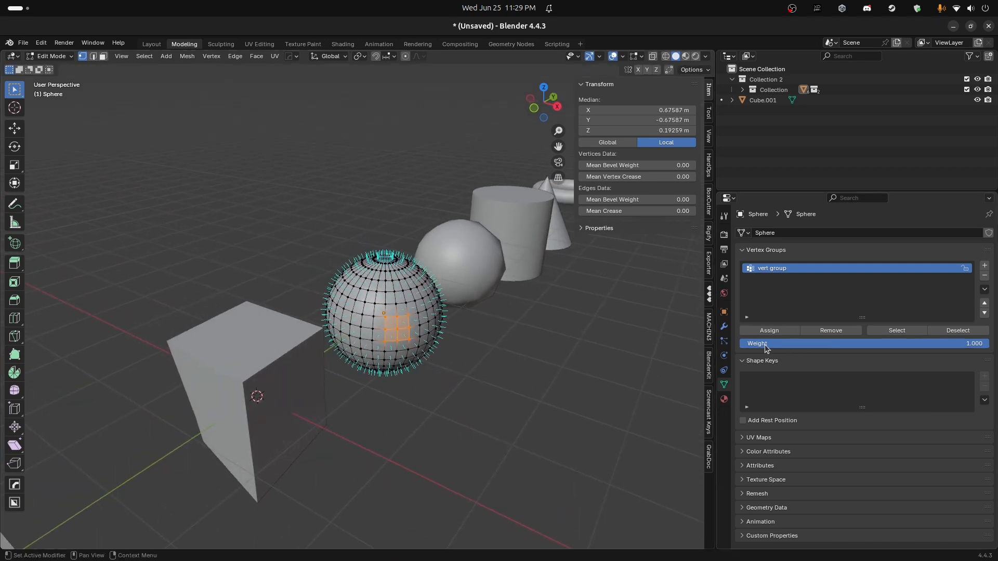
scroll(482, 345, up, 3)
middle_drag(481, 346, 553, 338)
key(g)
click(687, 352)
drag(858, 340, 969, 352)
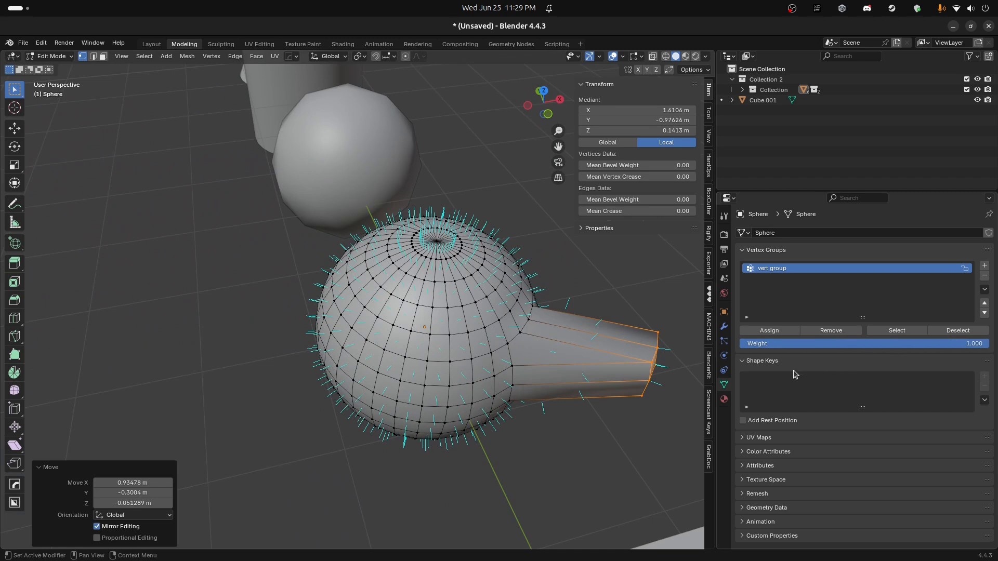
middle_drag(541, 368, 500, 345)
key(ctrl+z)
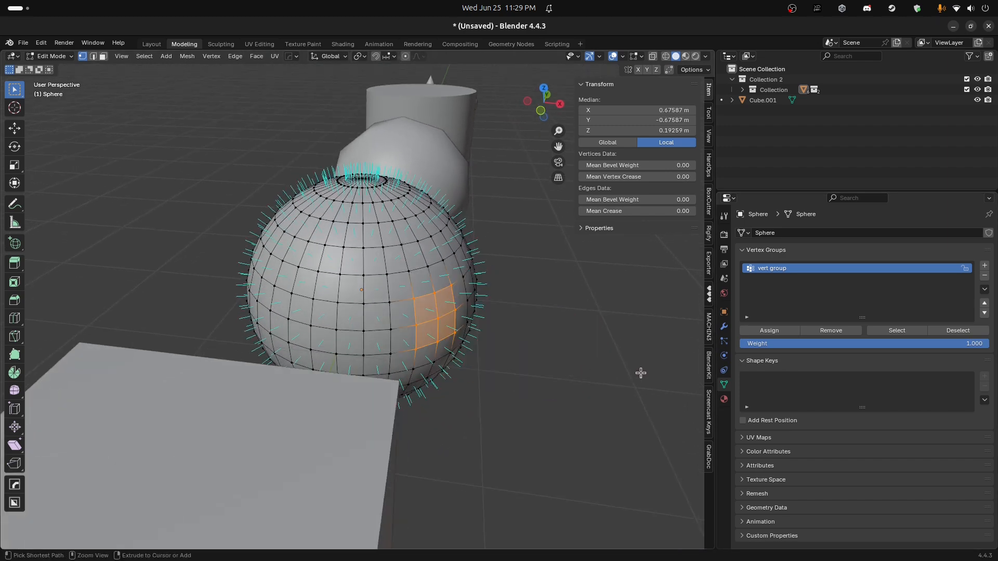
Return the sphere to Object Mode and frame the whole row of primitives.
middle_drag(641, 373, 461, 317)
key(Tab)
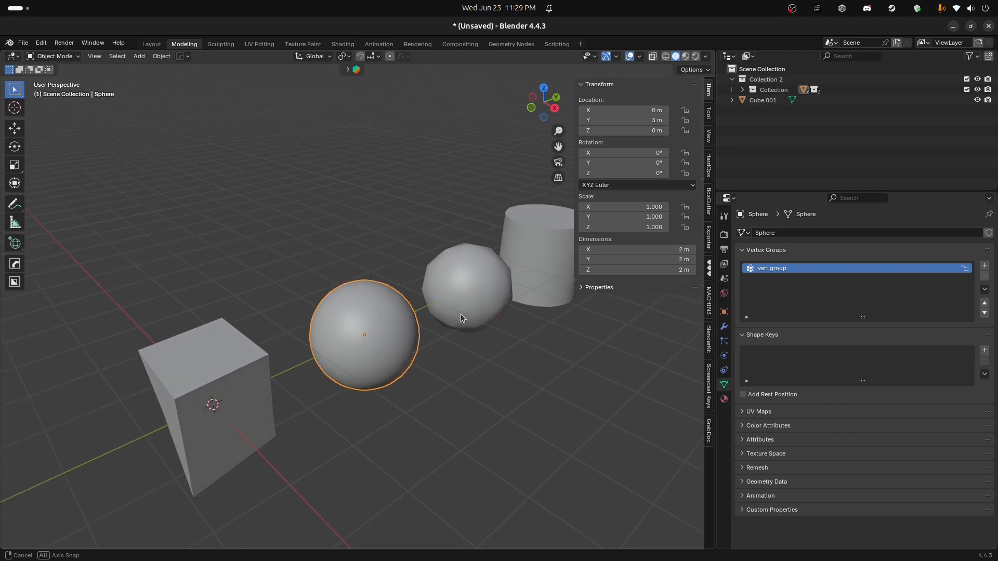
scroll(460, 314, down, 3)
middle_drag(460, 306, 432, 282)
scroll(433, 282, up, 1)
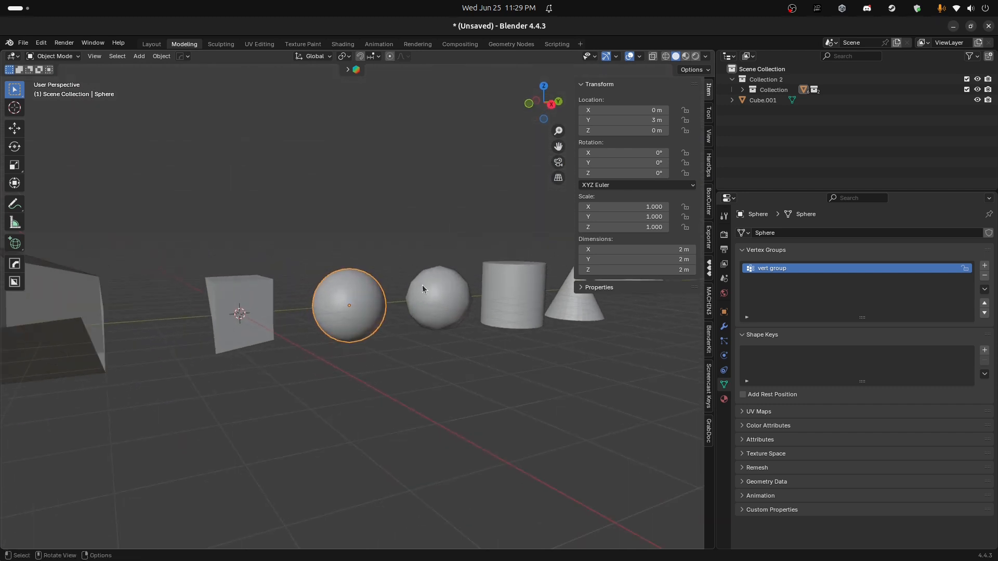
shift+middle_drag(422, 285, 385, 346)
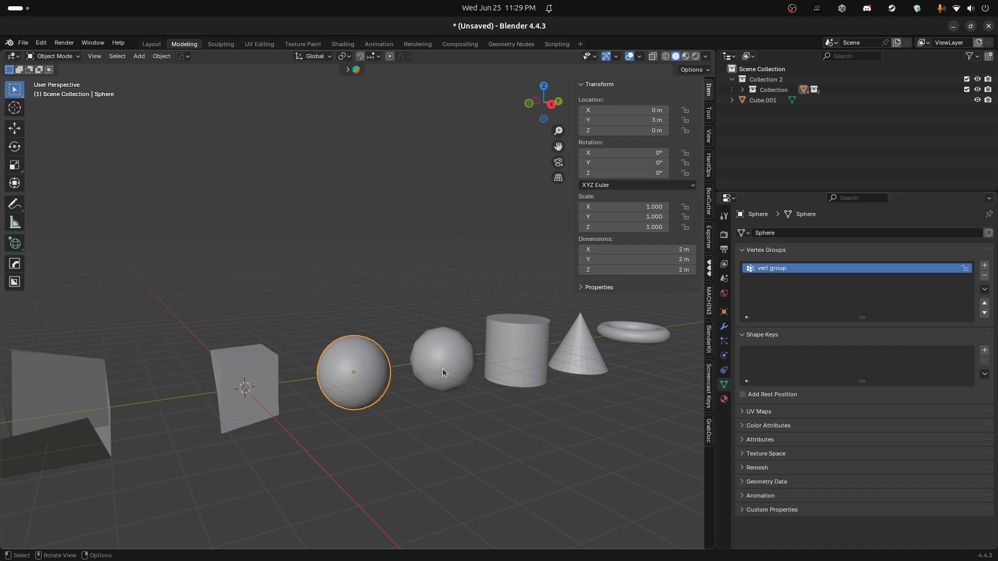
scroll(442, 370, down, 2)
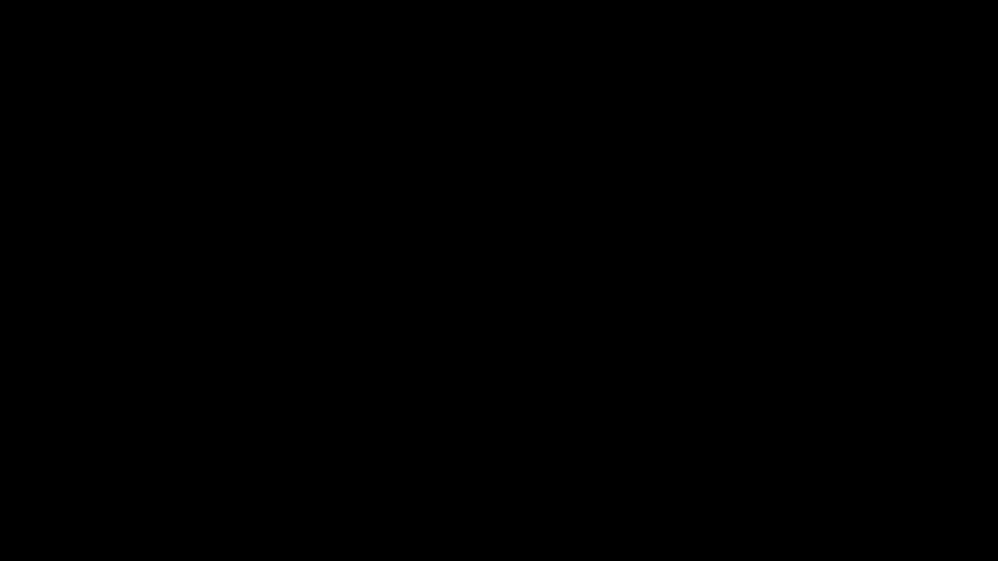